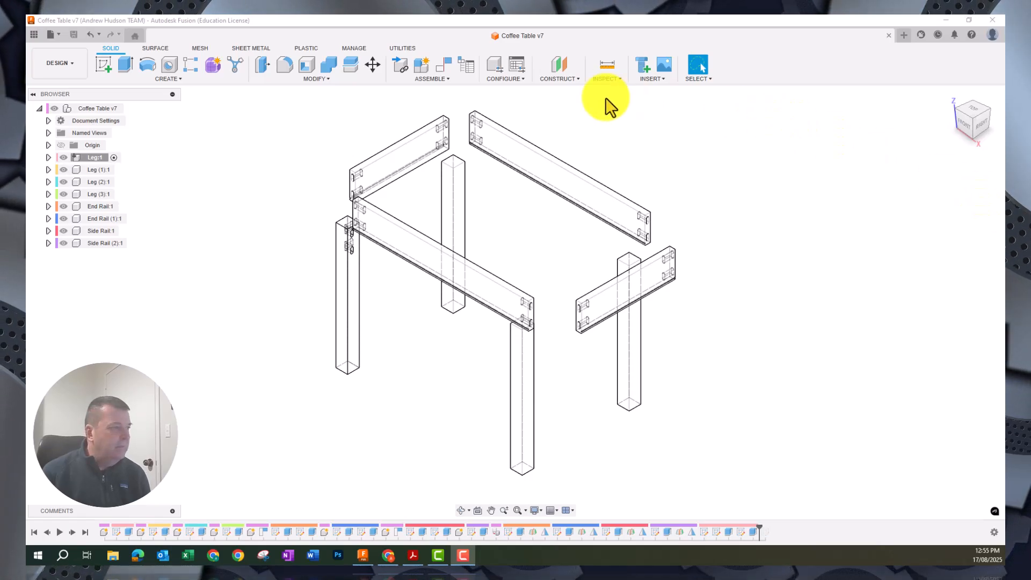
- Check the extrude cut distance of the leg mortise that faces the front side rail
click(976, 118)
scroll(362, 400, up, 5)
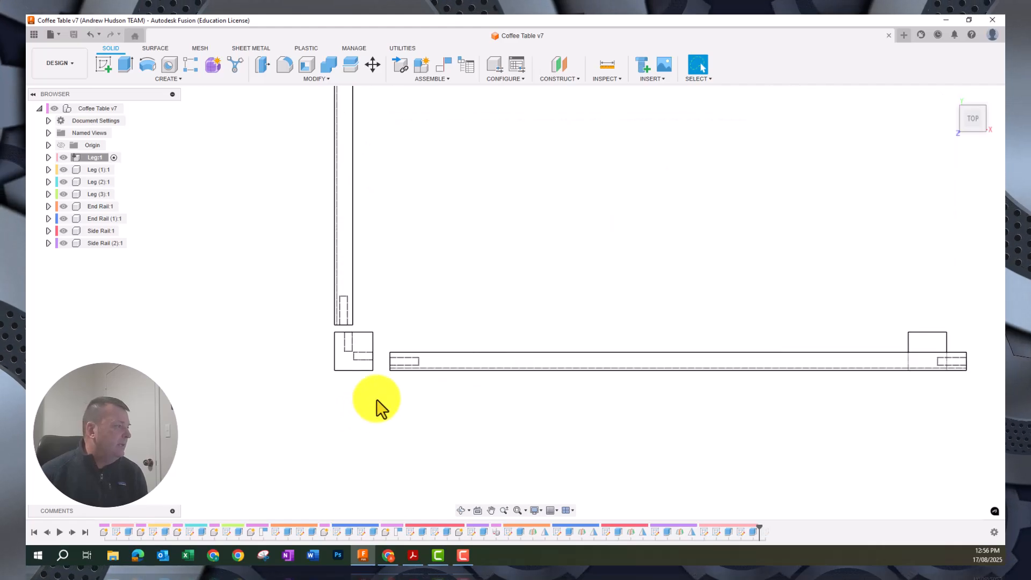
scroll(433, 357, up, 3)
drag(524, 234, 727, 166)
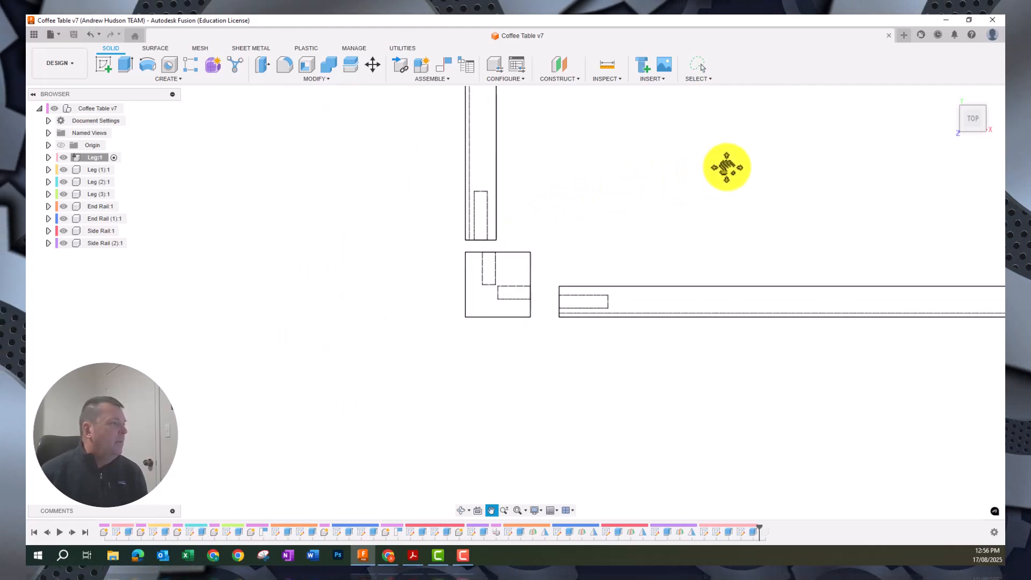
key(Escape)
scroll(486, 285, up, 3)
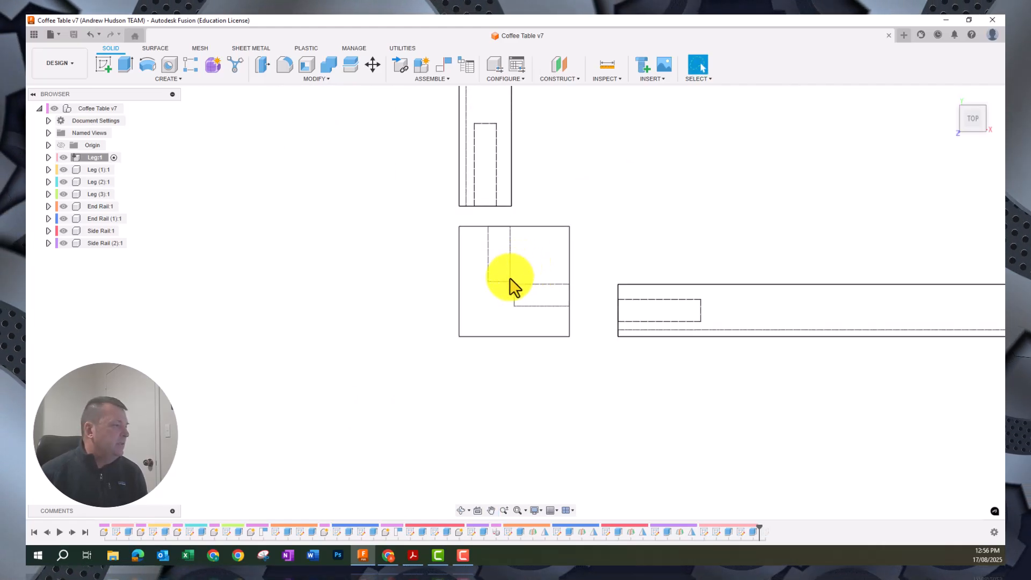
middle_drag(683, 269, 539, 288)
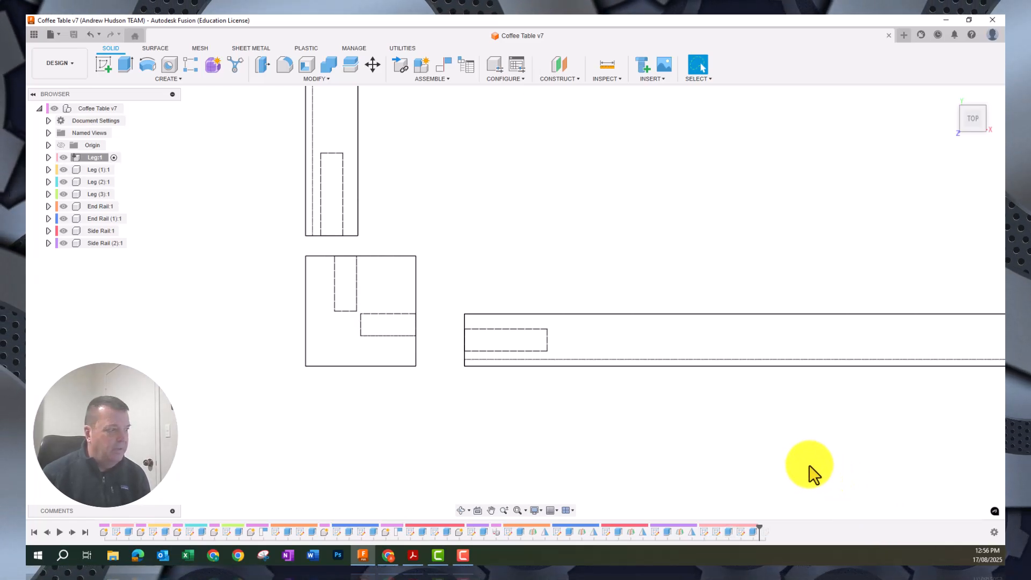
right_click(752, 530)
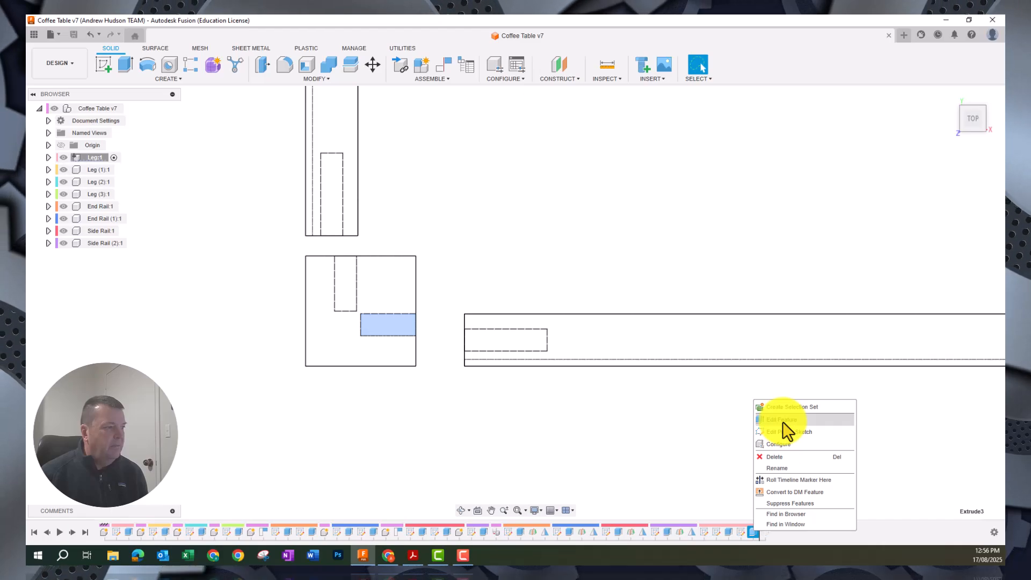
click(782, 420)
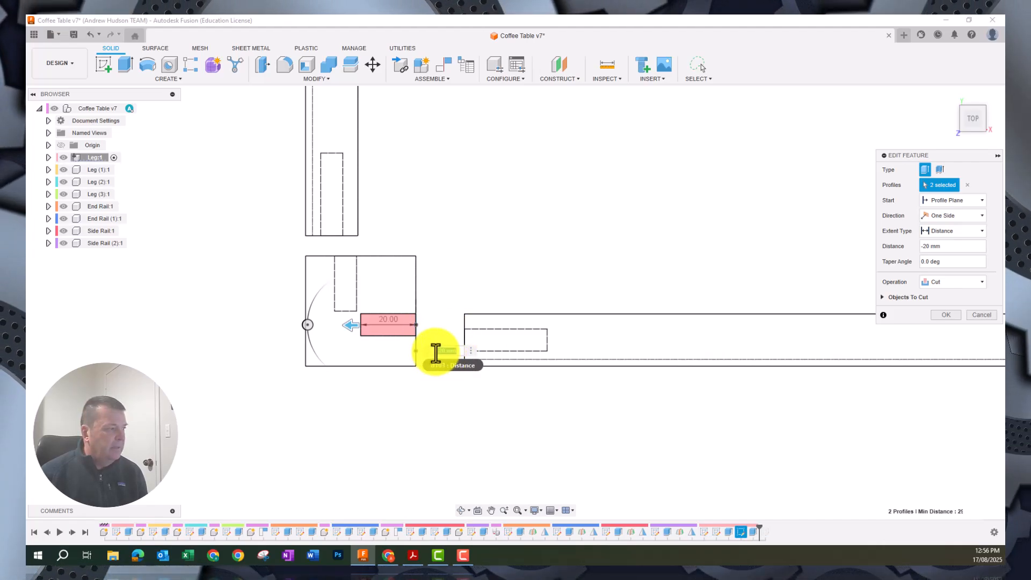
click(947, 315)
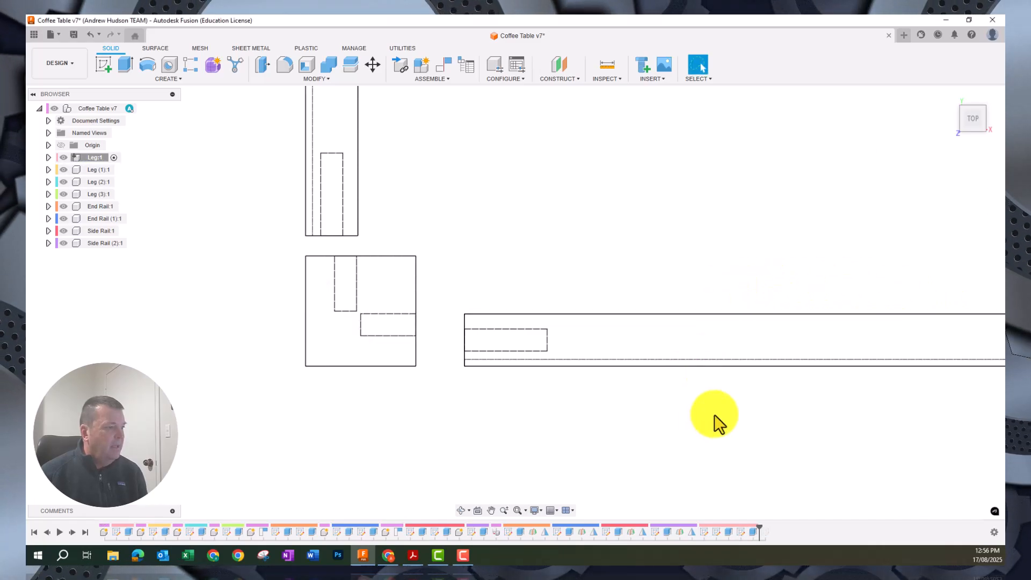
- Check the extrude cut distance of the leg mortise that faces the end rail
right_click(728, 531)
click(758, 419)
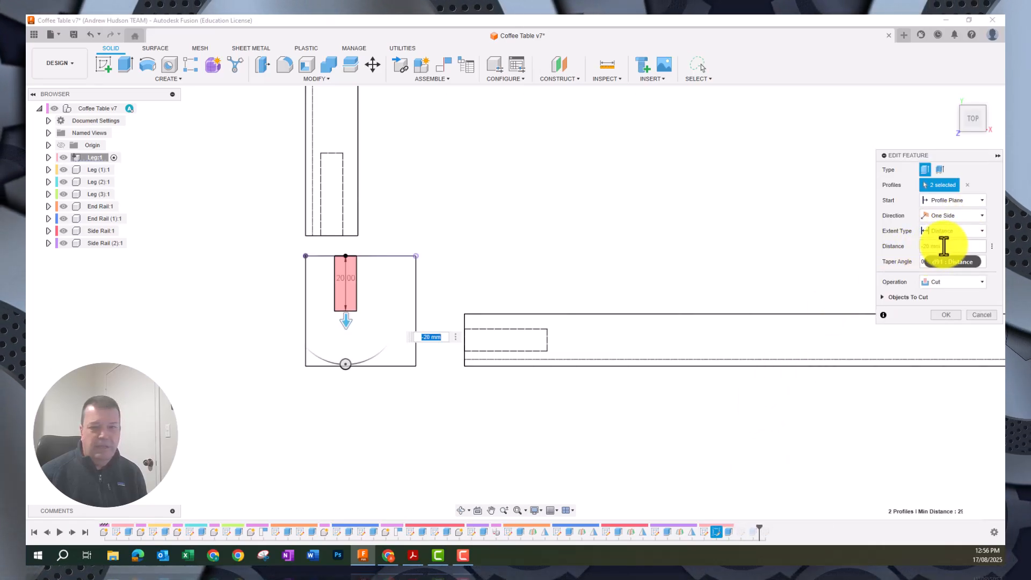
click(985, 314)
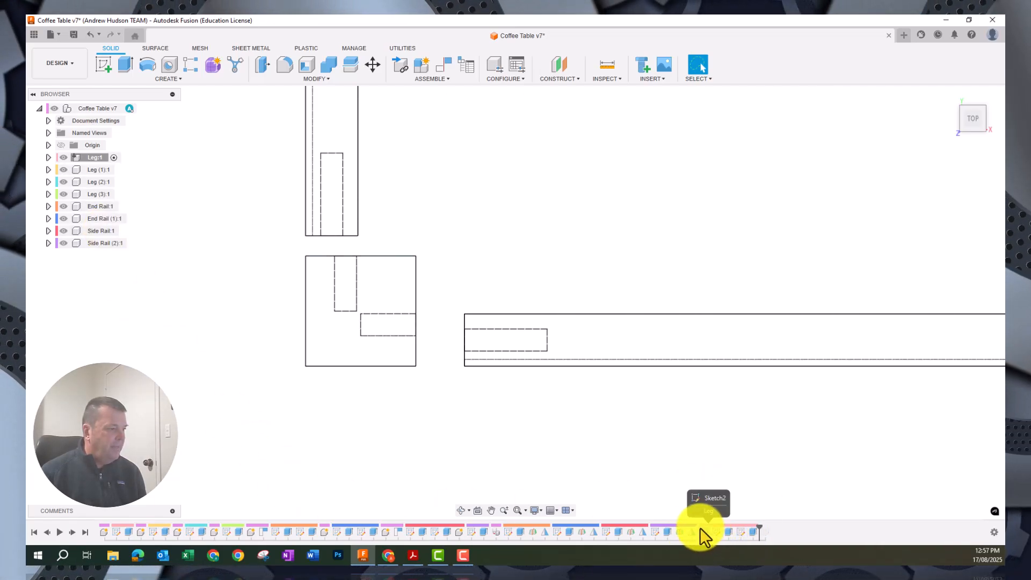
- Check the extrude cut distance of the mortises in Side Rail (2)
right_click(666, 533)
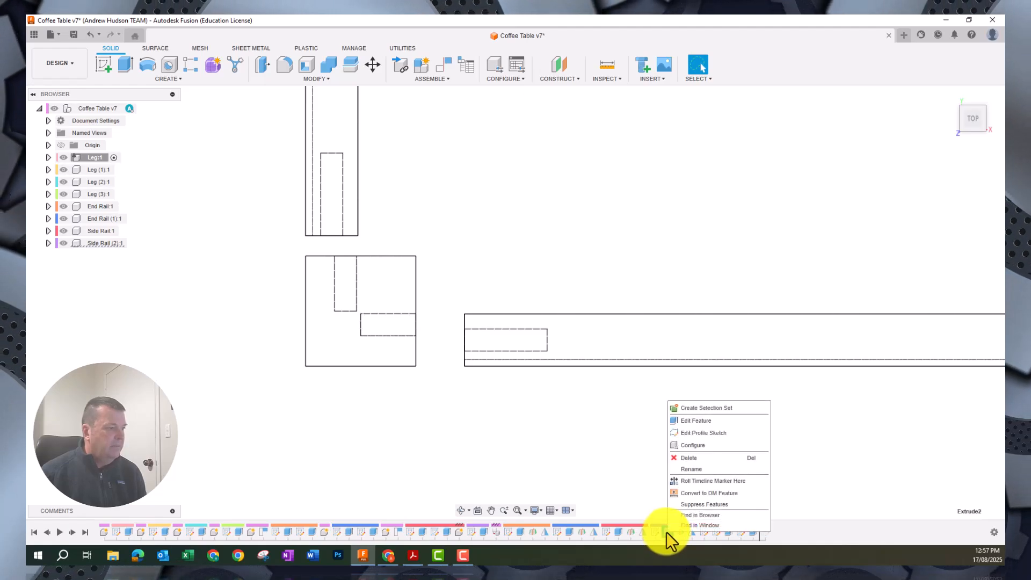
click(693, 421)
middle_drag(809, 396, 308, 402)
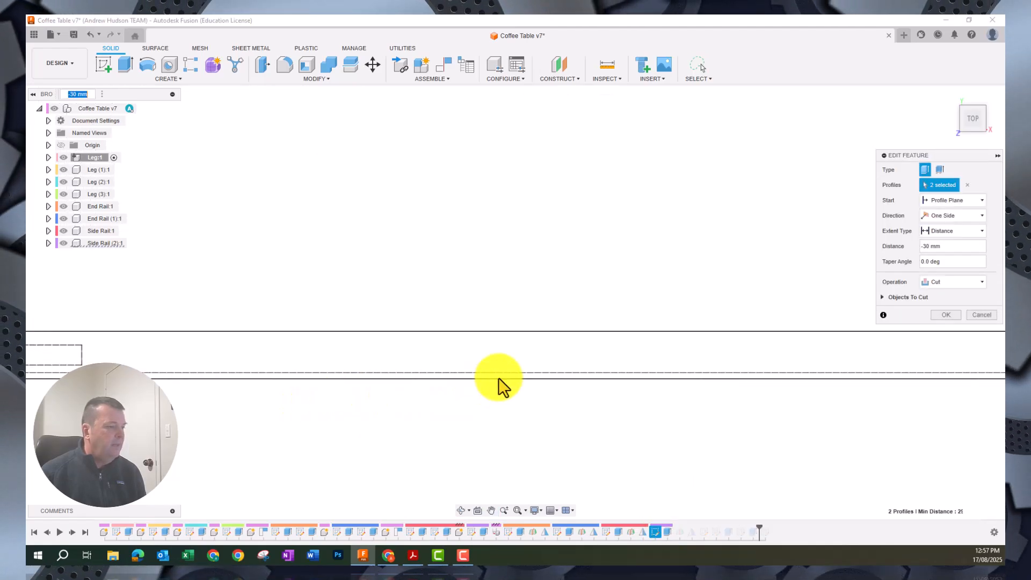
scroll(537, 370, down, 3)
middle_drag(646, 343, 918, 421)
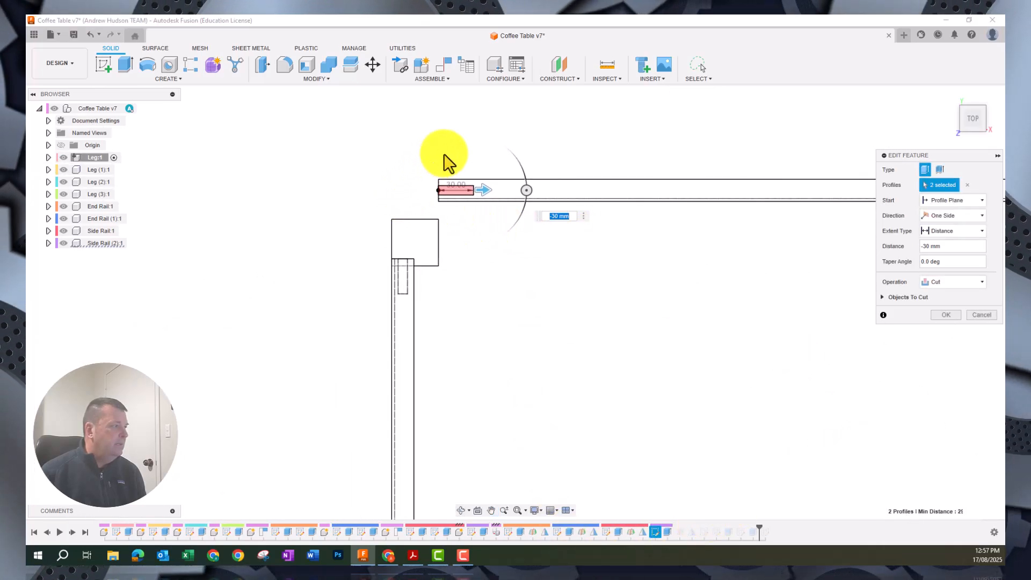
scroll(457, 194, up, 5)
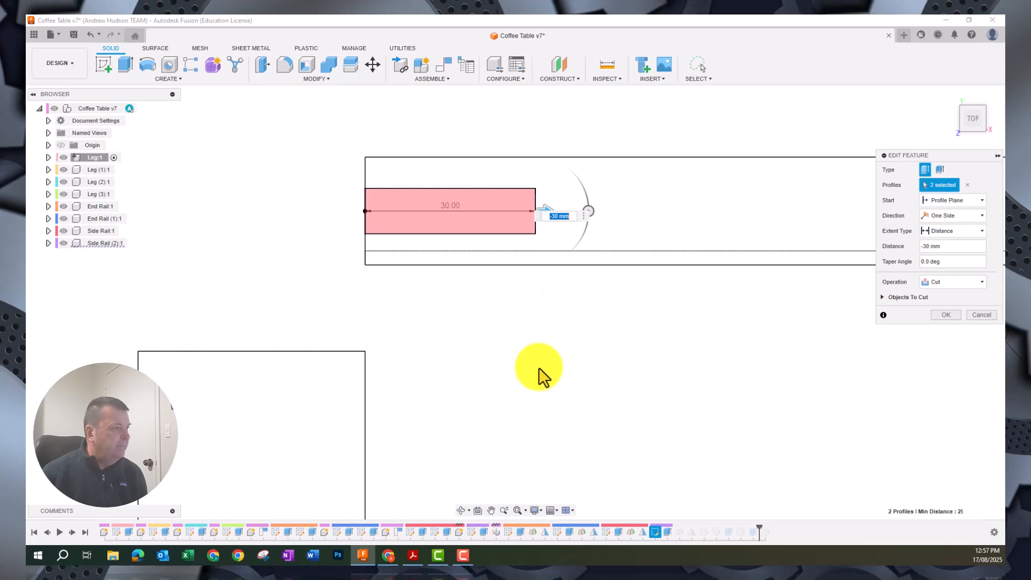
middle_drag(548, 357, 641, 249)
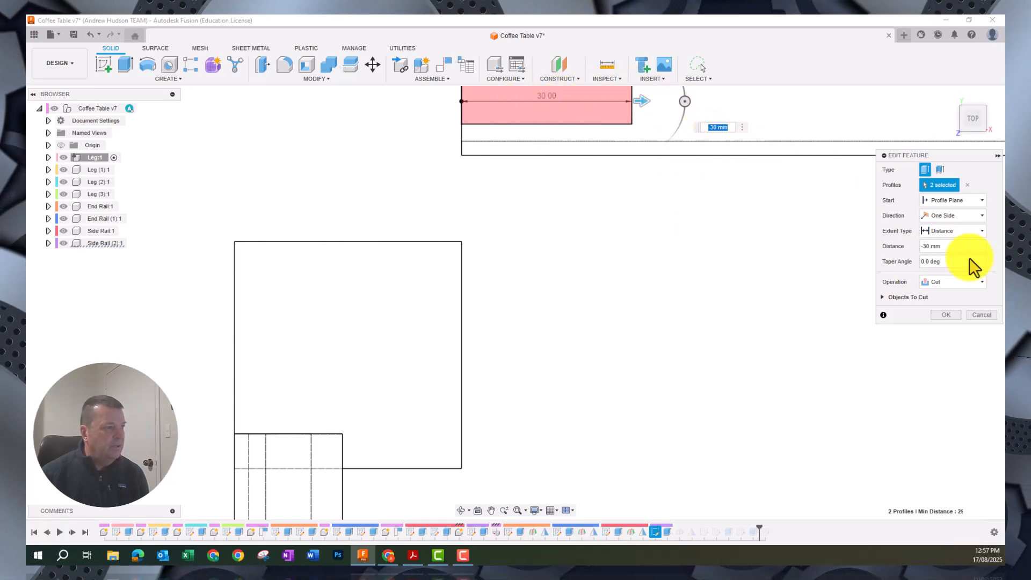
click(947, 315)
- Check the extrude cut distance of the mortises in End Rail
scroll(630, 382, up, 5)
scroll(630, 376, down, 6)
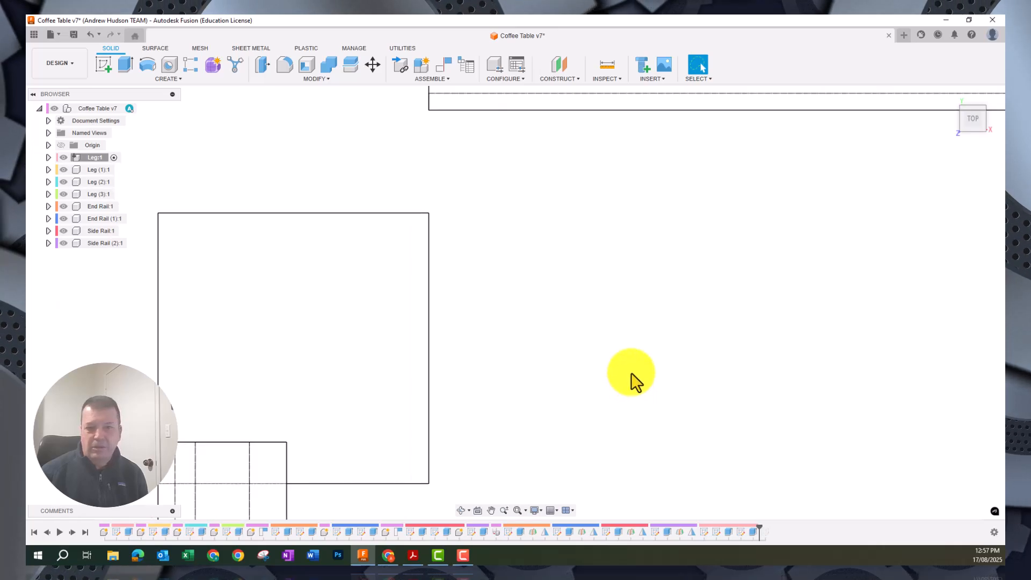
scroll(633, 361, down, 8)
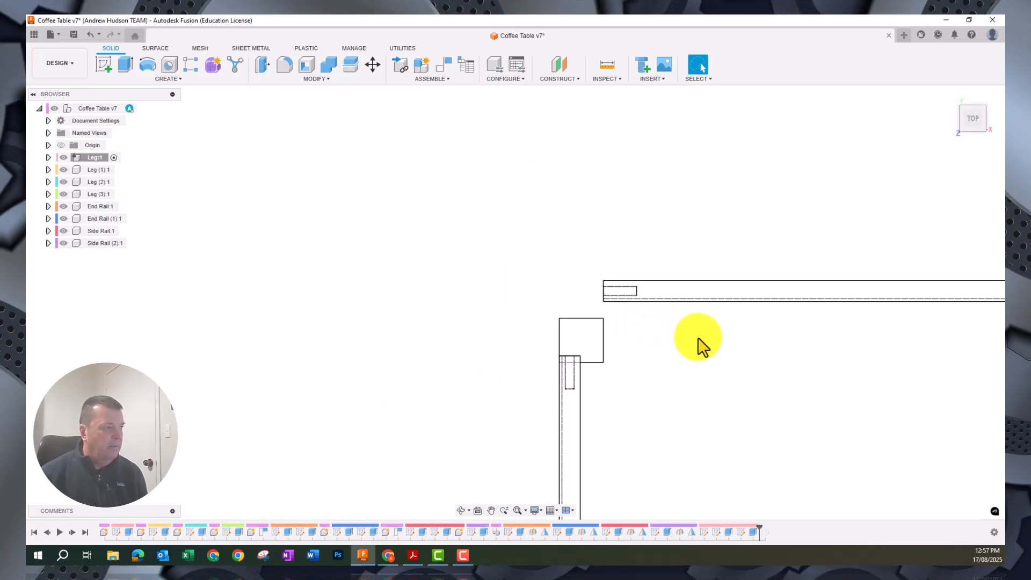
middle_drag(876, 370, 582, 193)
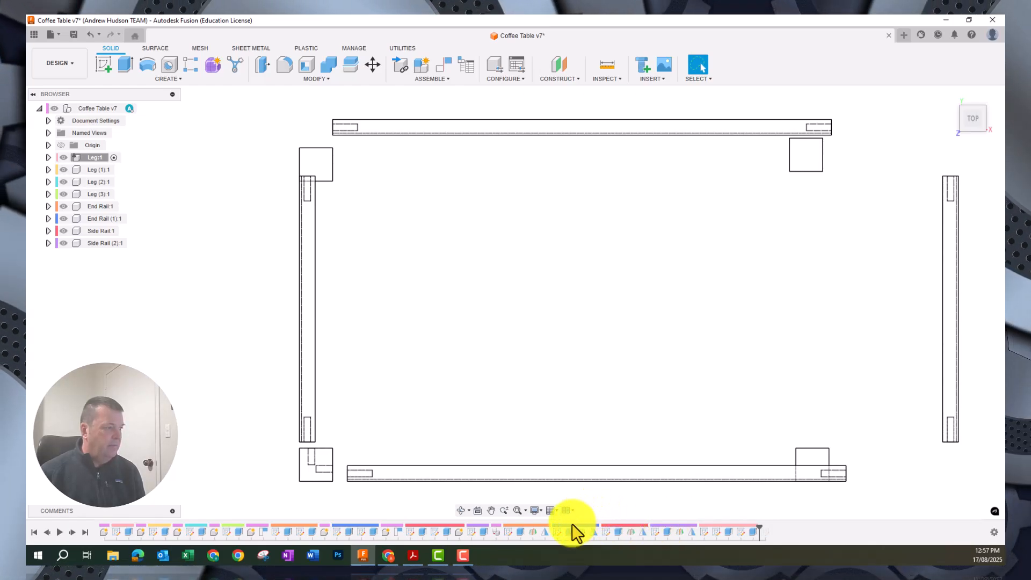
right_click(521, 532)
click(548, 419)
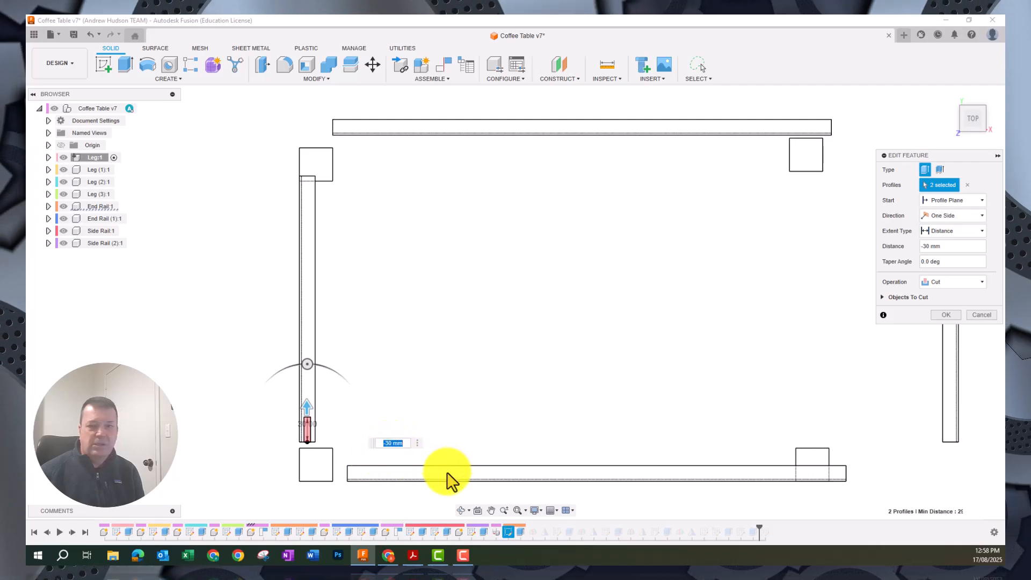
click(982, 314)
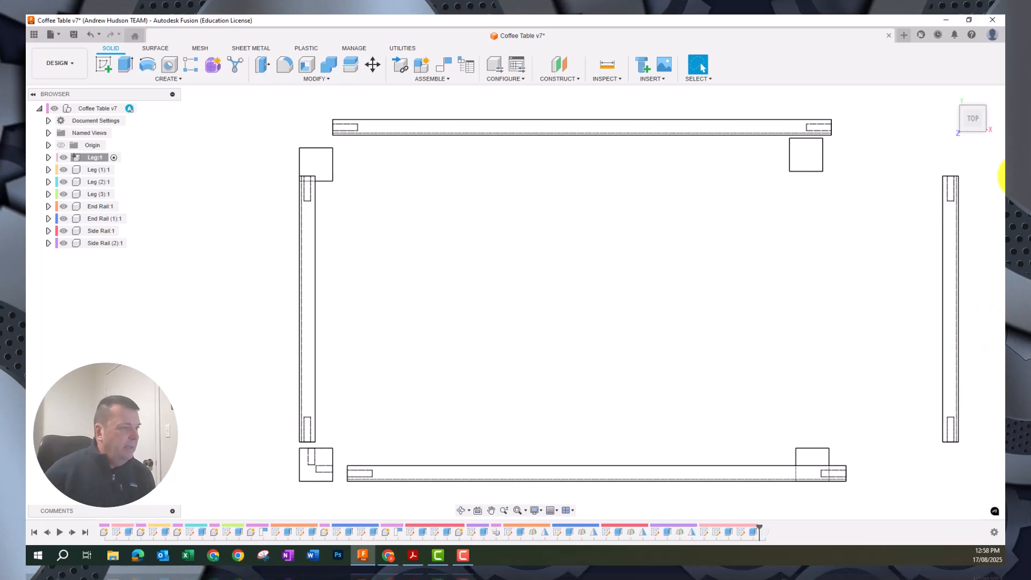
- Set the coffee table's visual style to Shaded
mouse_move(974, 122)
shift+middle_down()
mouse_move(962, 95)
mouse_move(976, 95)
shift+middle_up()
click(952, 95)
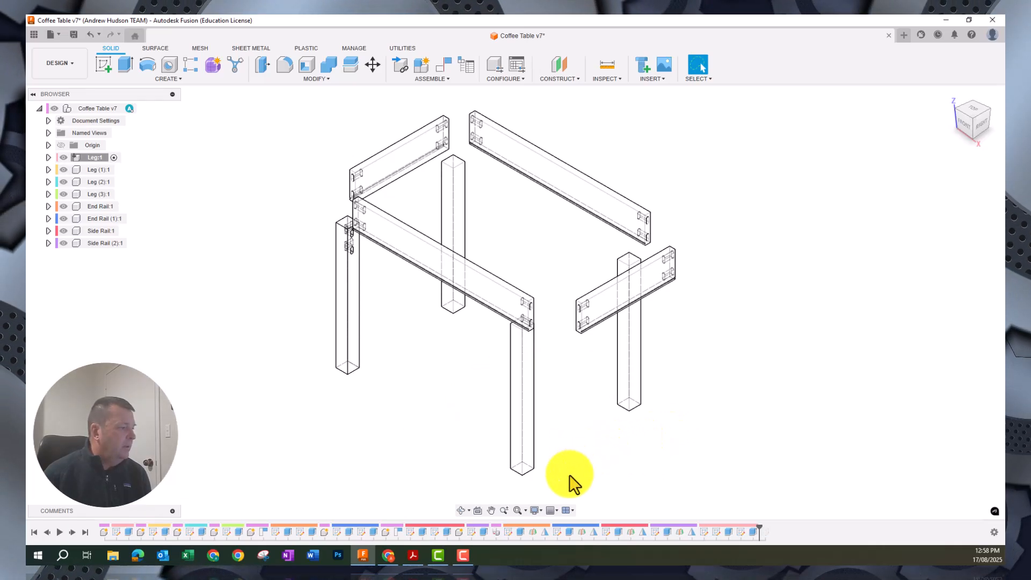
click(541, 511)
mouse_move(583, 428)
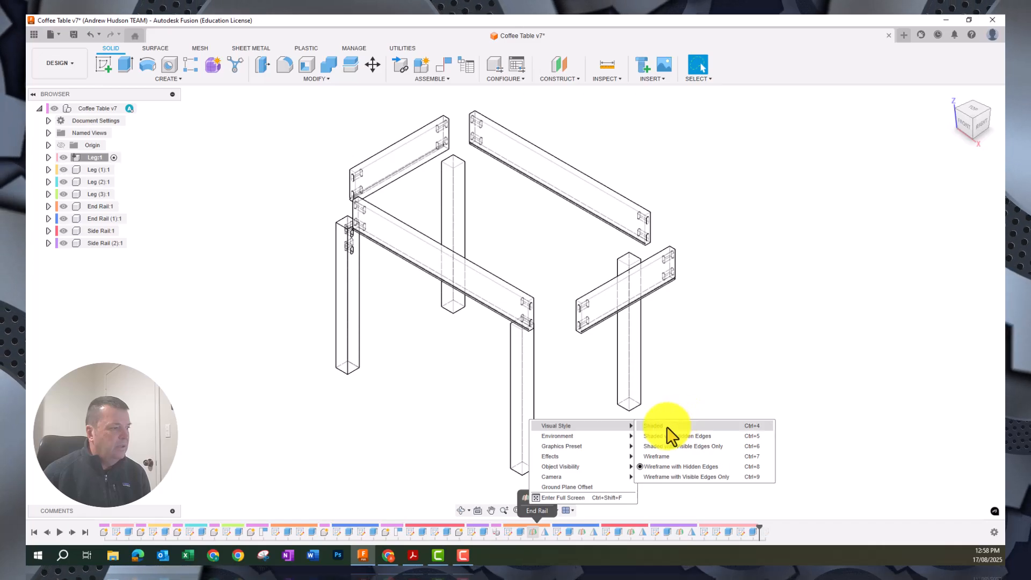
click(668, 428)
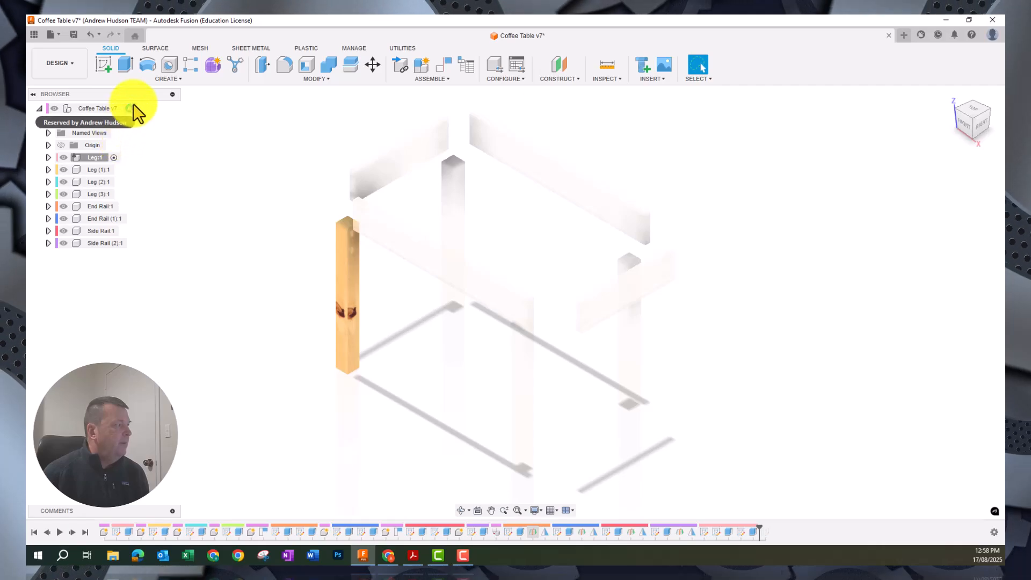
- Activate the top-level Coffee Table component and create a new internal component named domino in it
click(114, 109)
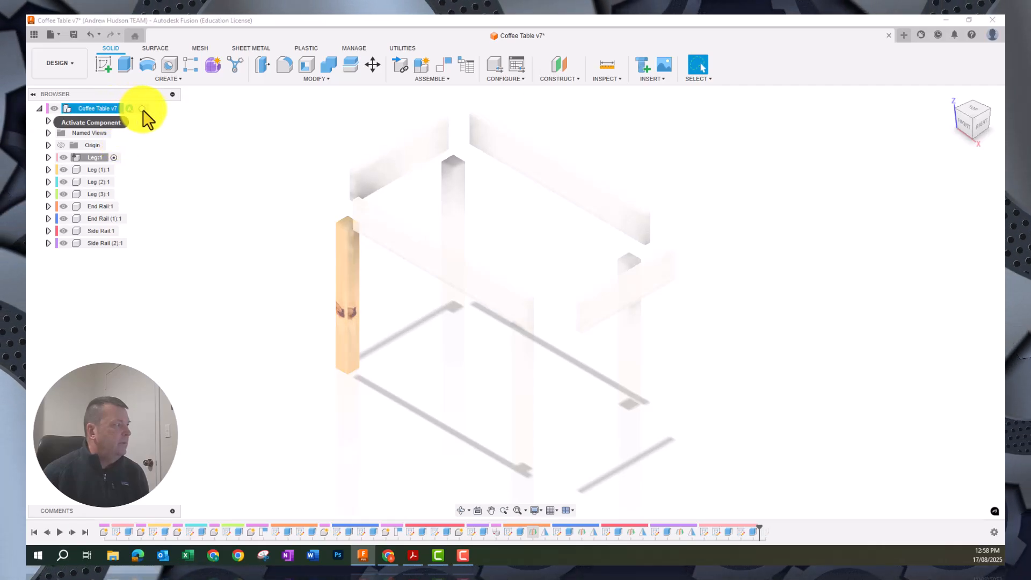
click(207, 276)
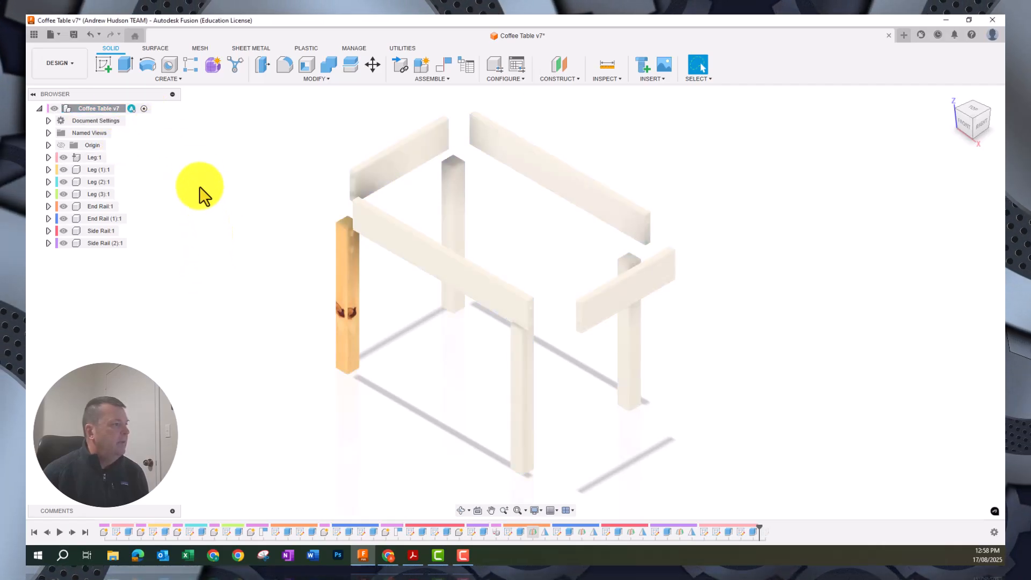
middle_drag(199, 186, 234, 140)
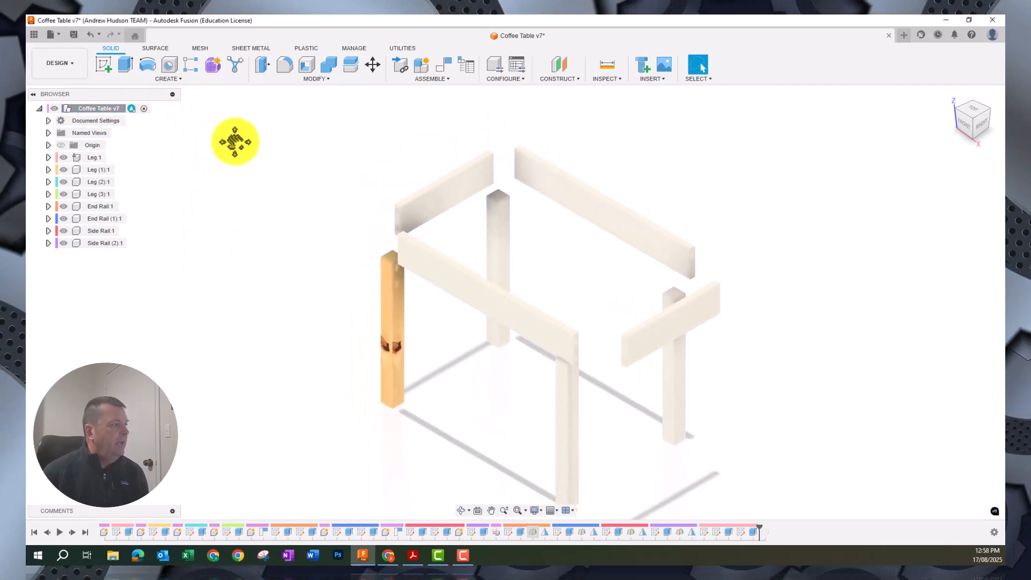
click(176, 79)
click(140, 86)
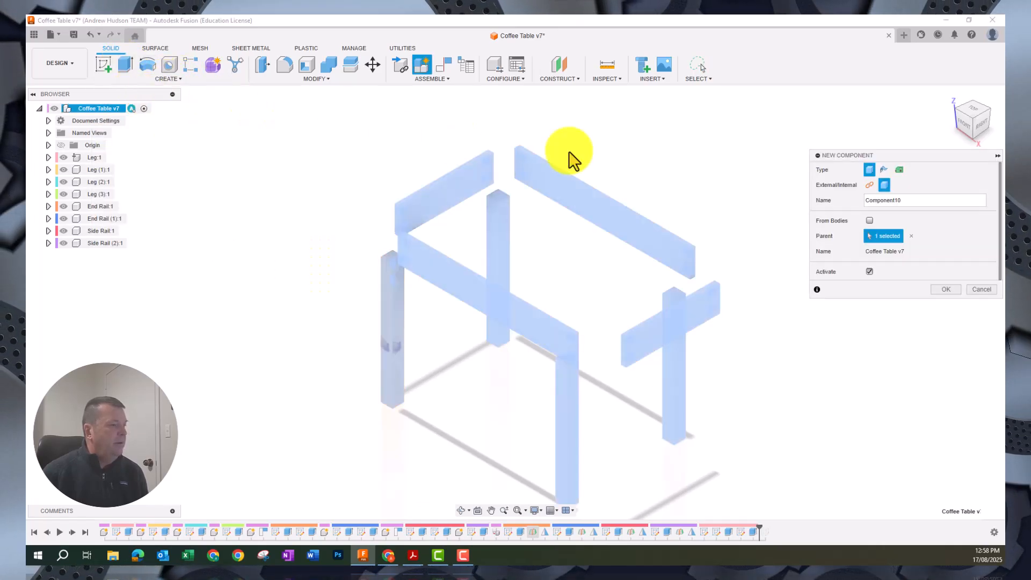
double_click(913, 197)
text(domio)
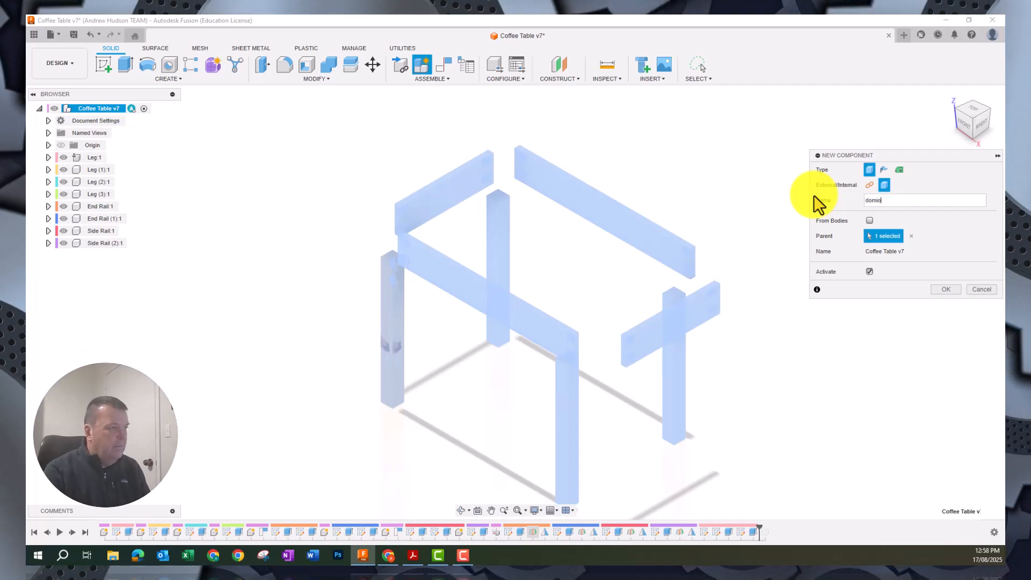
key(BackSpace)
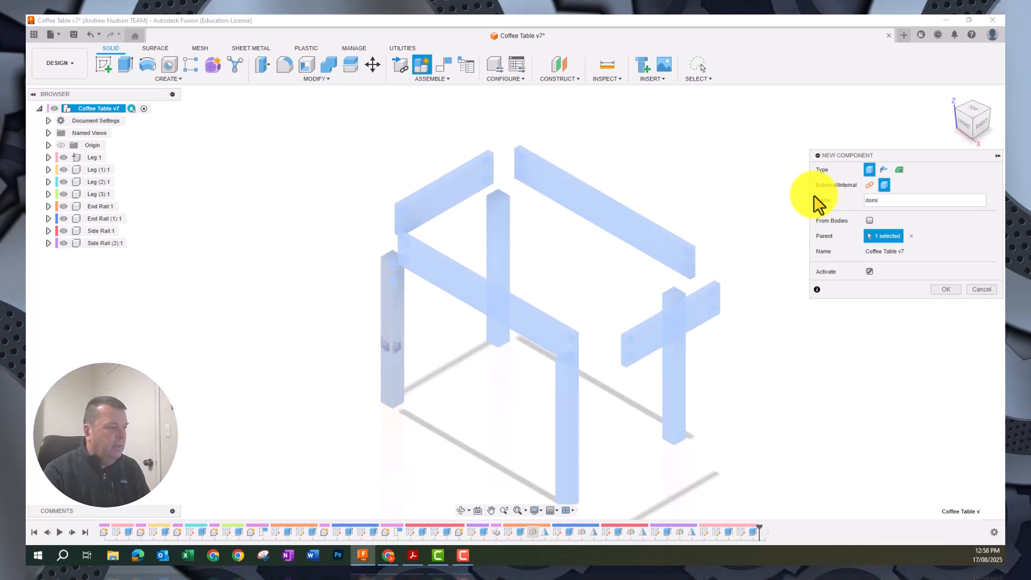
text(no)
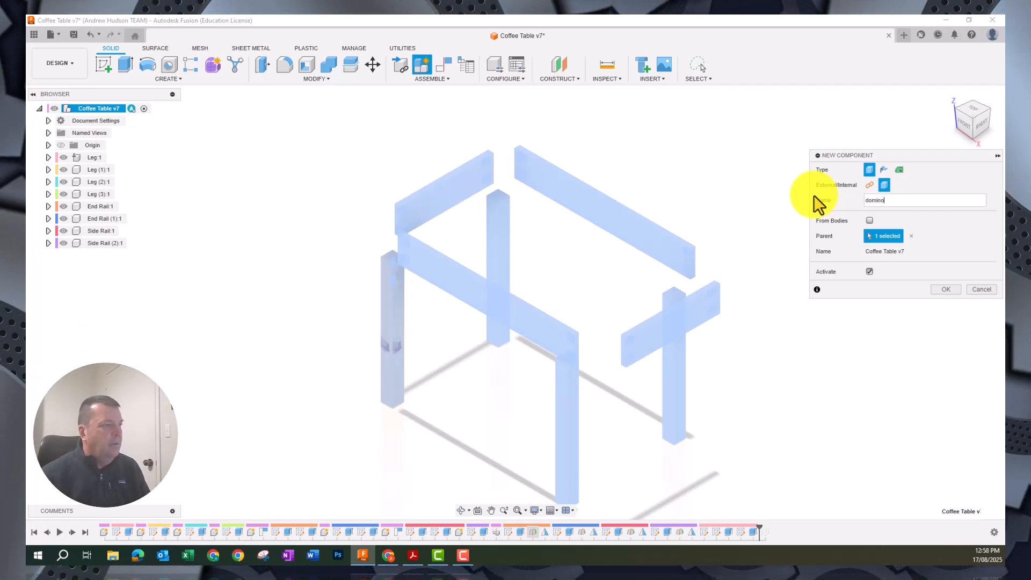
click(952, 290)
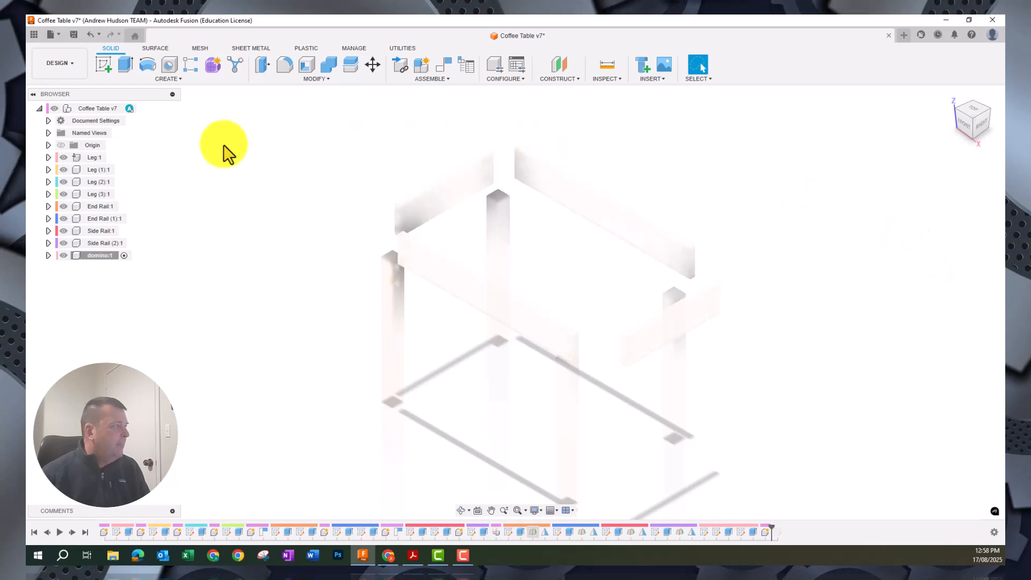
- Start a sketch on the front origin plane inside the domino component
click(102, 65)
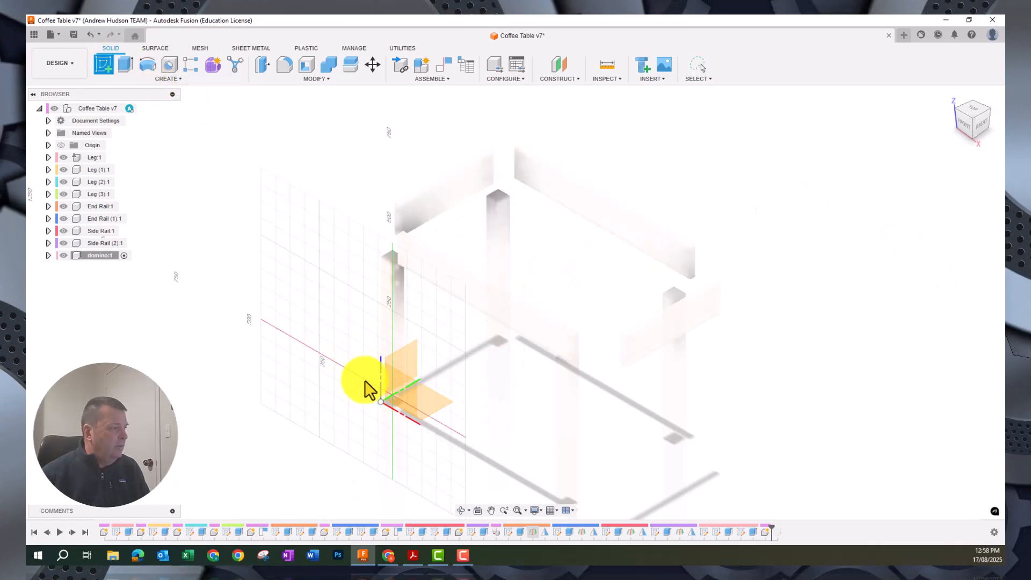
click(405, 386)
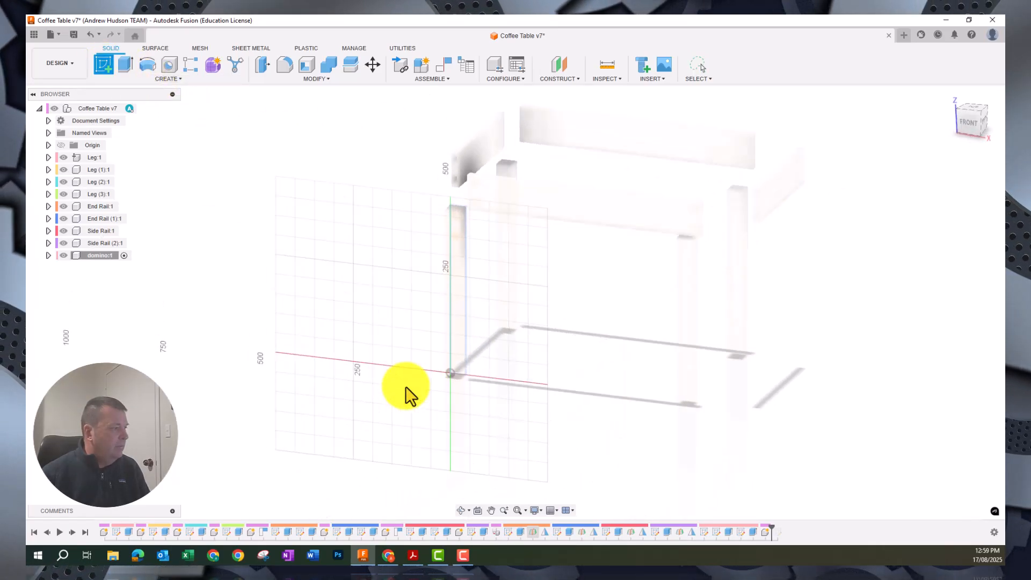
middle_drag(617, 317, 414, 392)
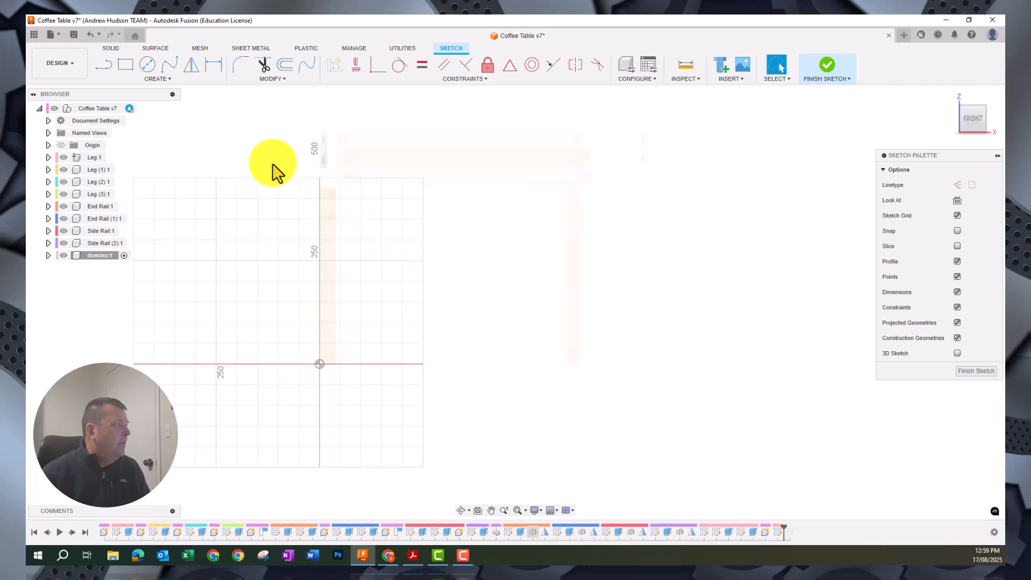
- Draw a vertical center-to-center slot beside the end rail's mortises, 13 mm between centers and 8 mm wide, and finish the sketch
click(143, 78)
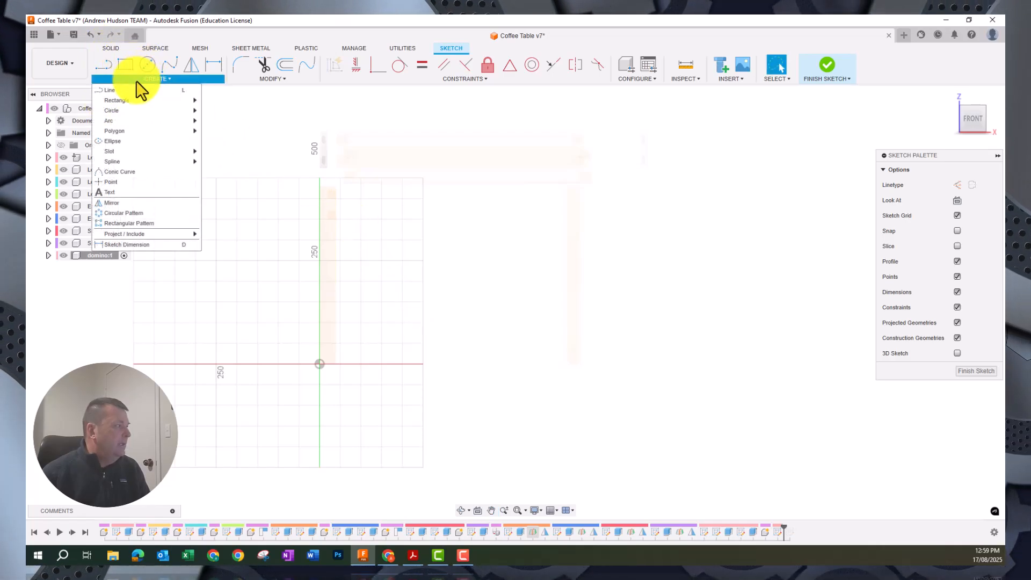
mouse_move(138, 151)
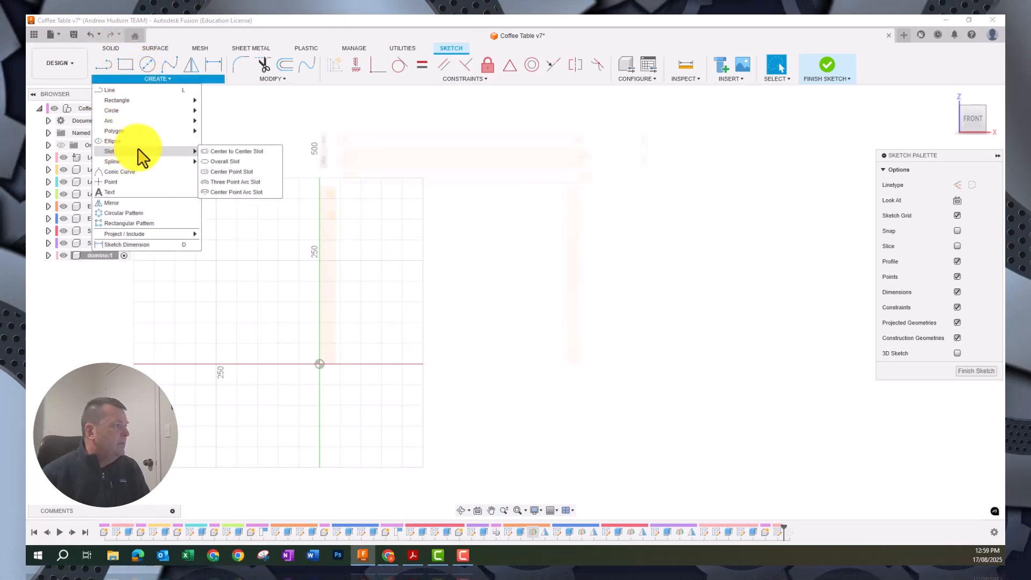
click(232, 157)
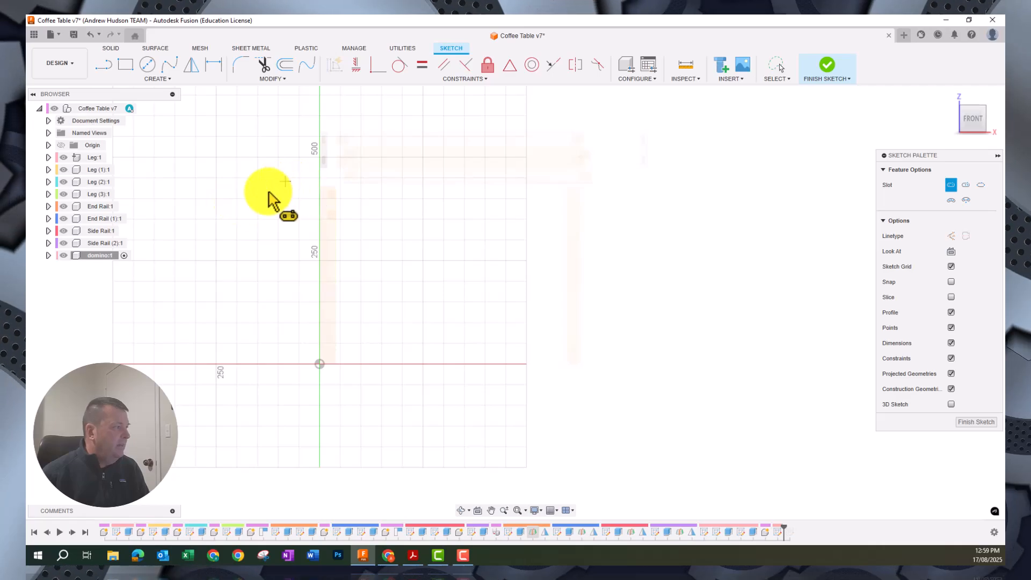
scroll(268, 194, up, 5)
mouse_move(297, 188)
middle_down()
mouse_move(361, 226)
mouse_move(384, 396)
mouse_move(395, 358)
middle_up()
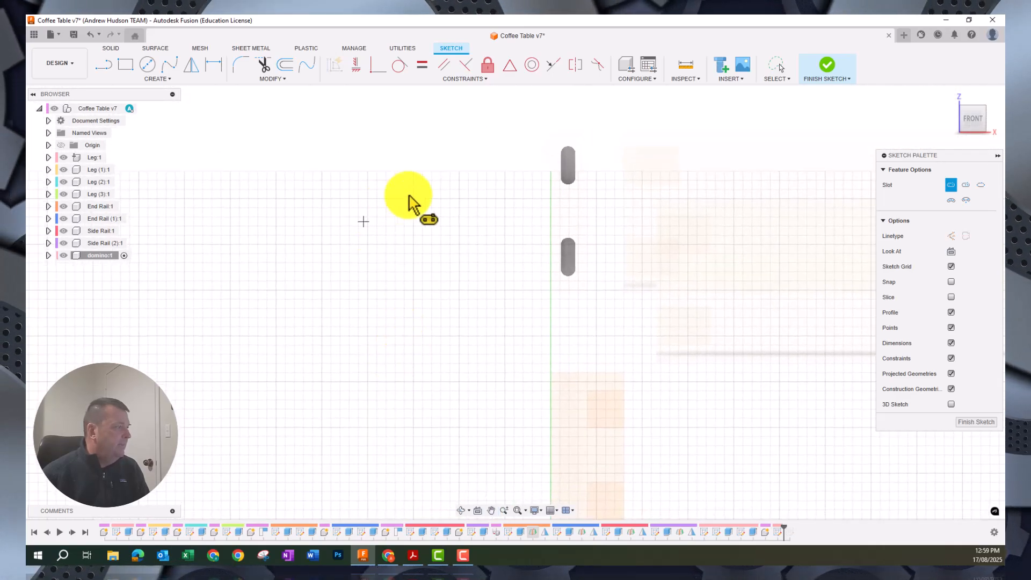
click(430, 156)
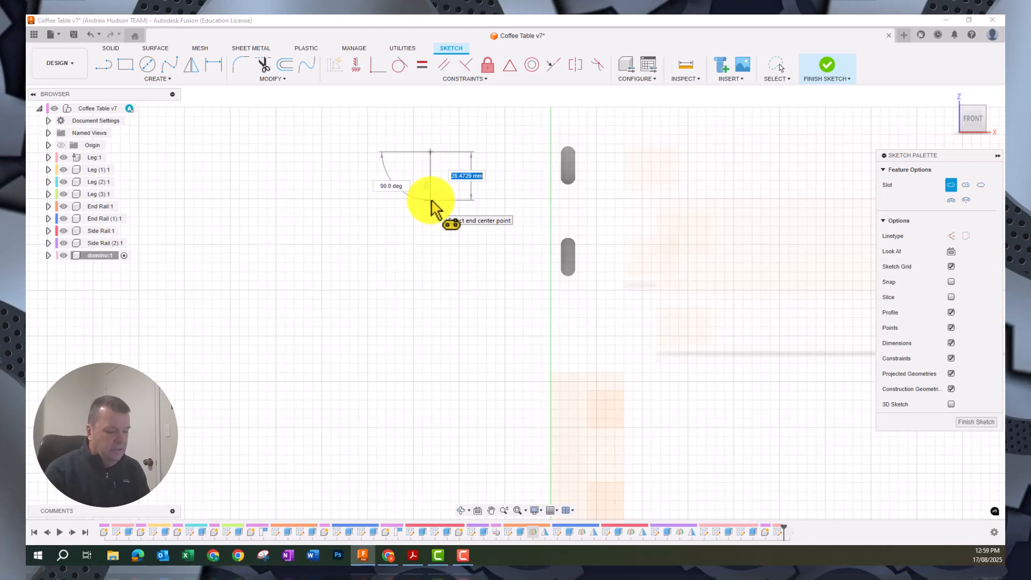
key(Tab)
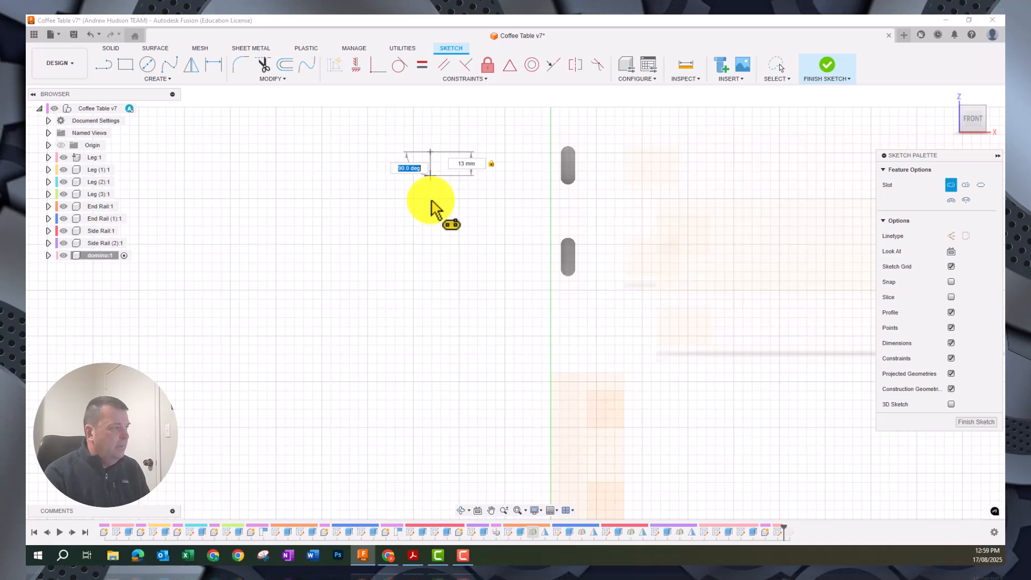
key(Tab)
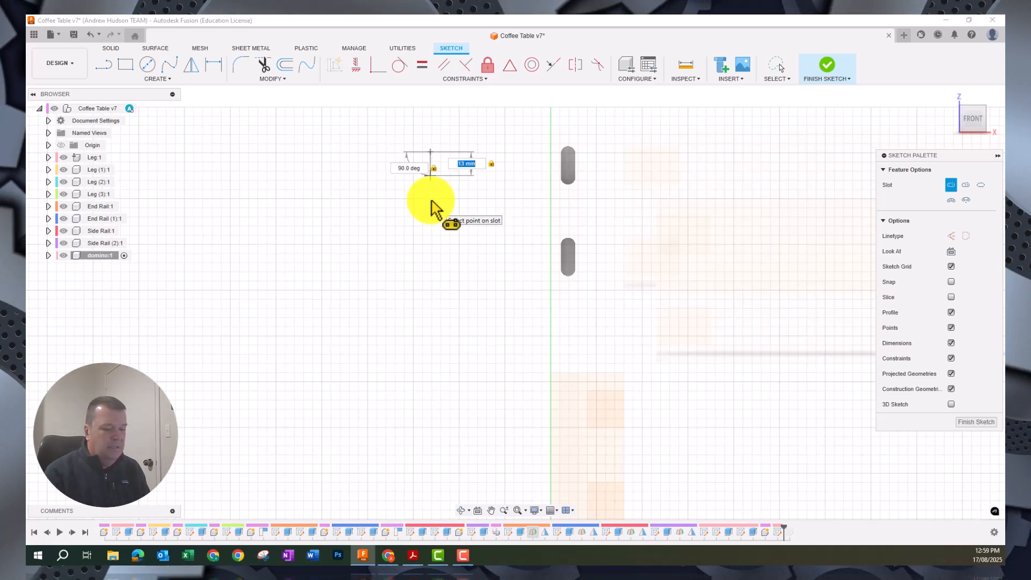
key(Tab)
click(456, 199)
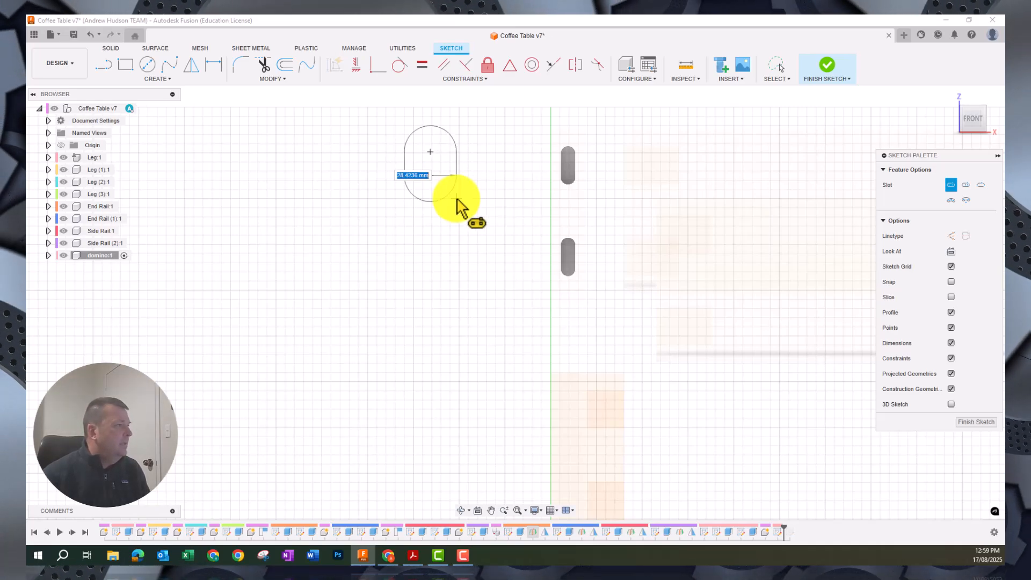
text(8)
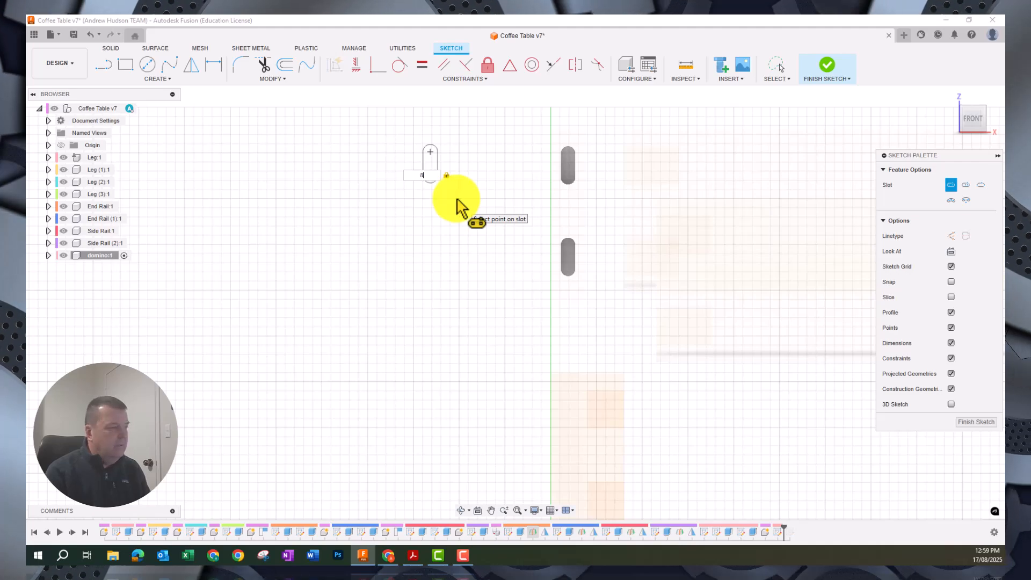
key(Return)
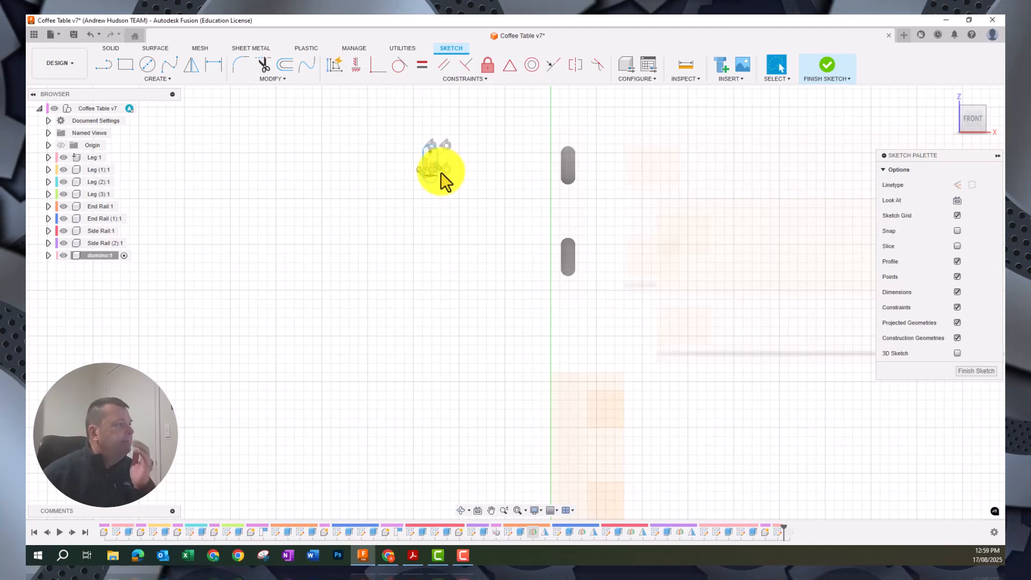
click(975, 372)
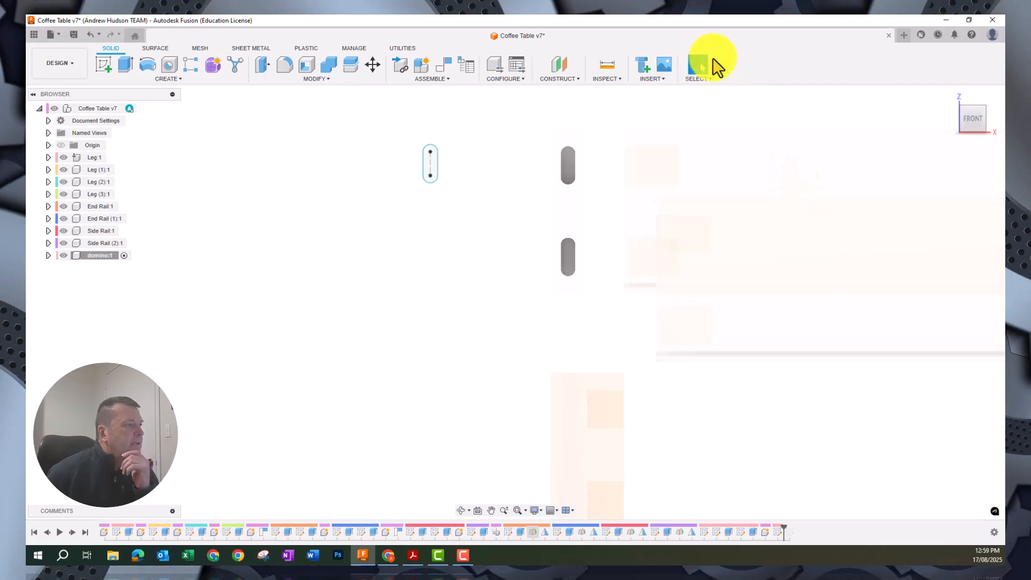
- Extrude the slot profile 50 mm to one side as a new body
click(981, 110)
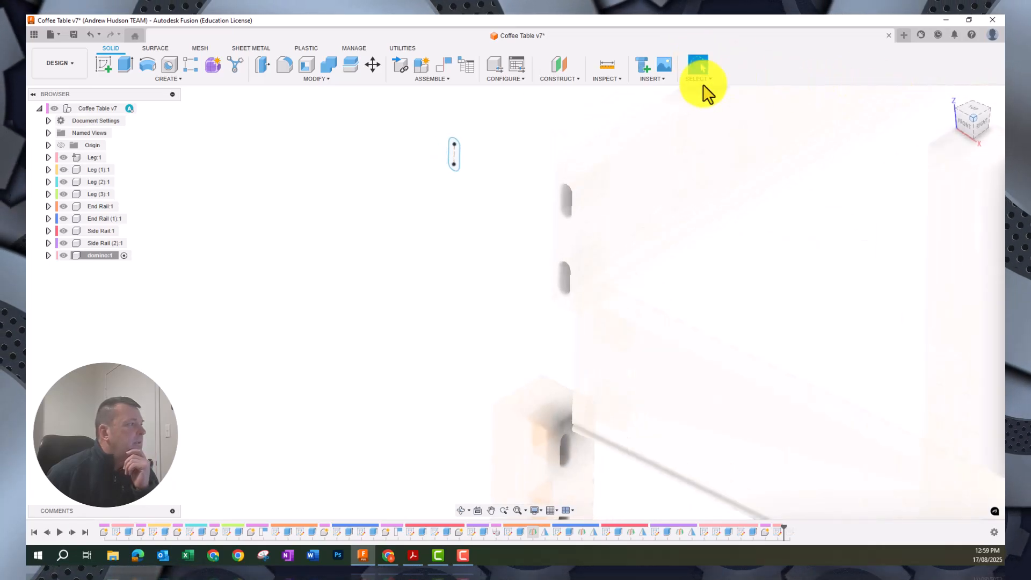
click(122, 71)
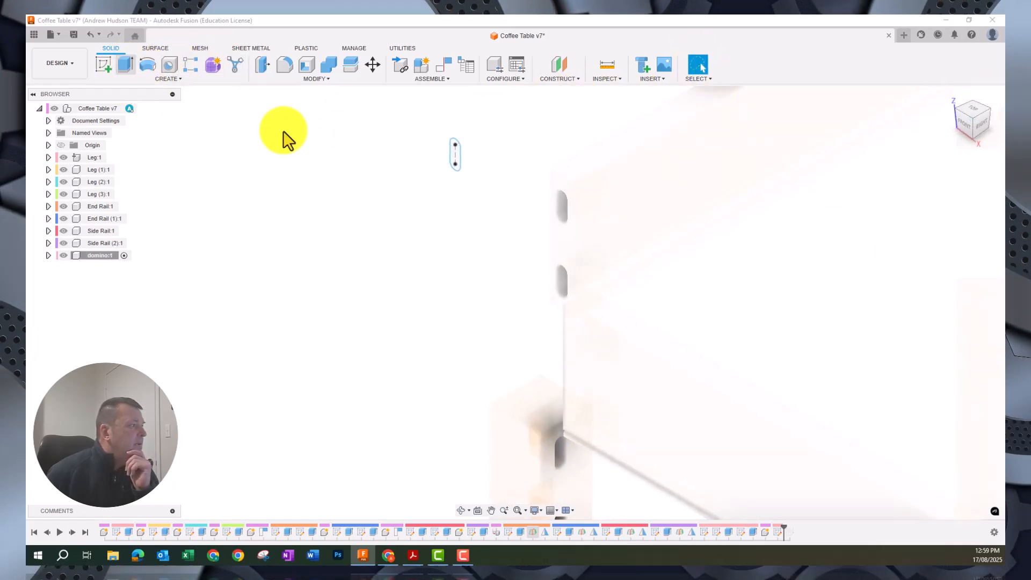
click(453, 154)
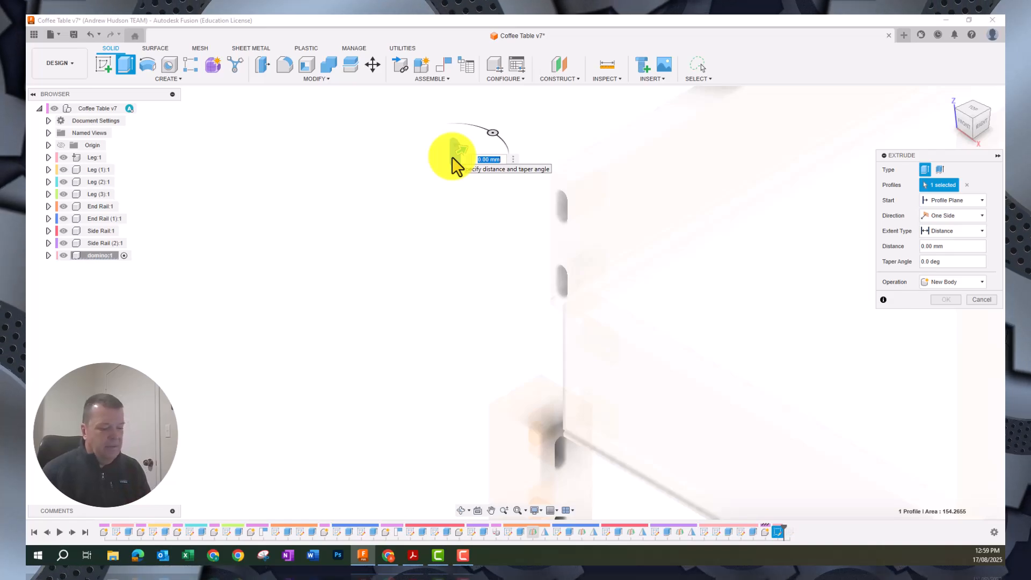
text(50)
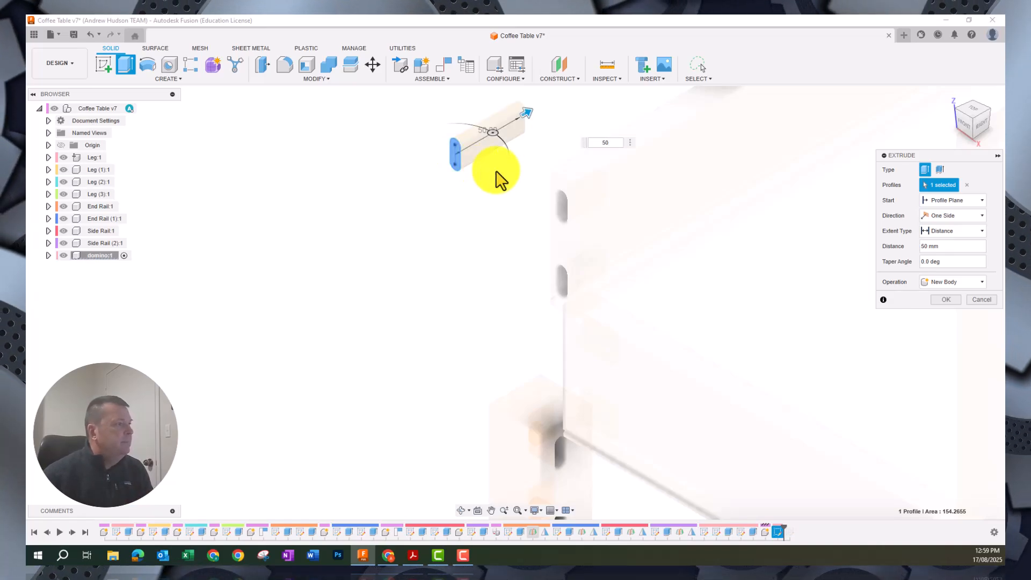
click(947, 299)
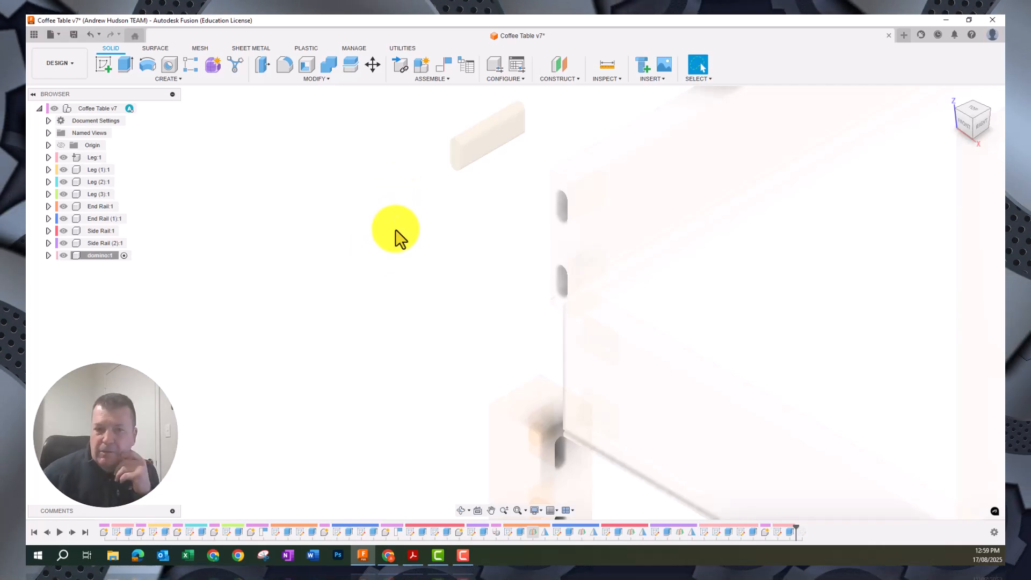
- Download the 3D Mahogany - Unfinished appearance from the unfinished solid woods and apply it to the domino component
right_click(92, 257)
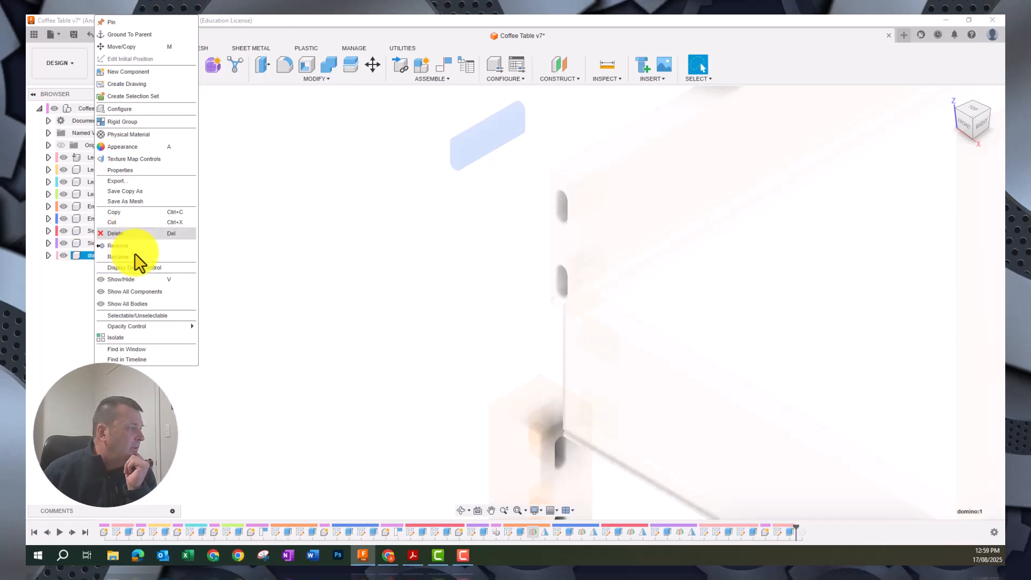
mouse_move(141, 328)
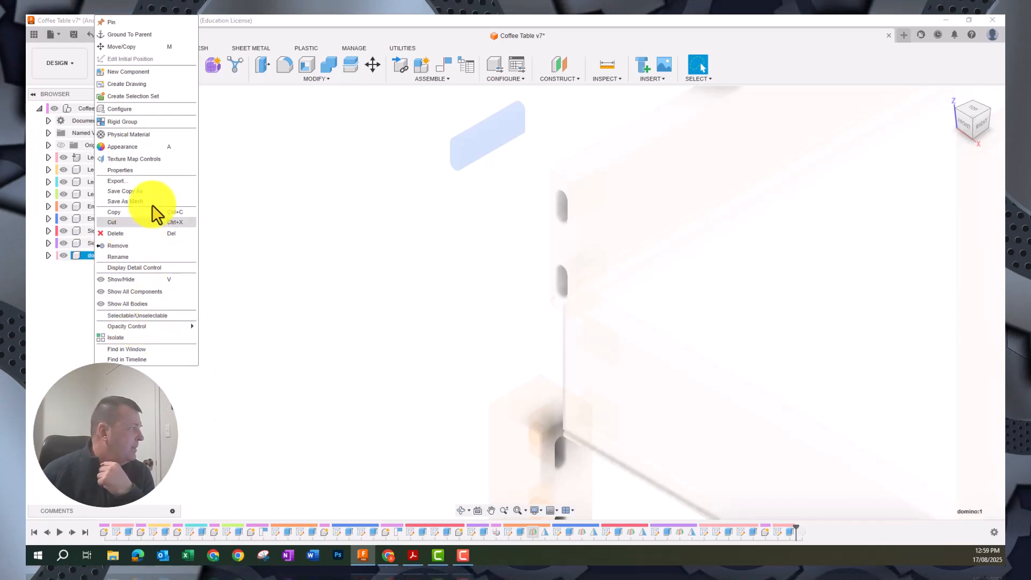
click(153, 150)
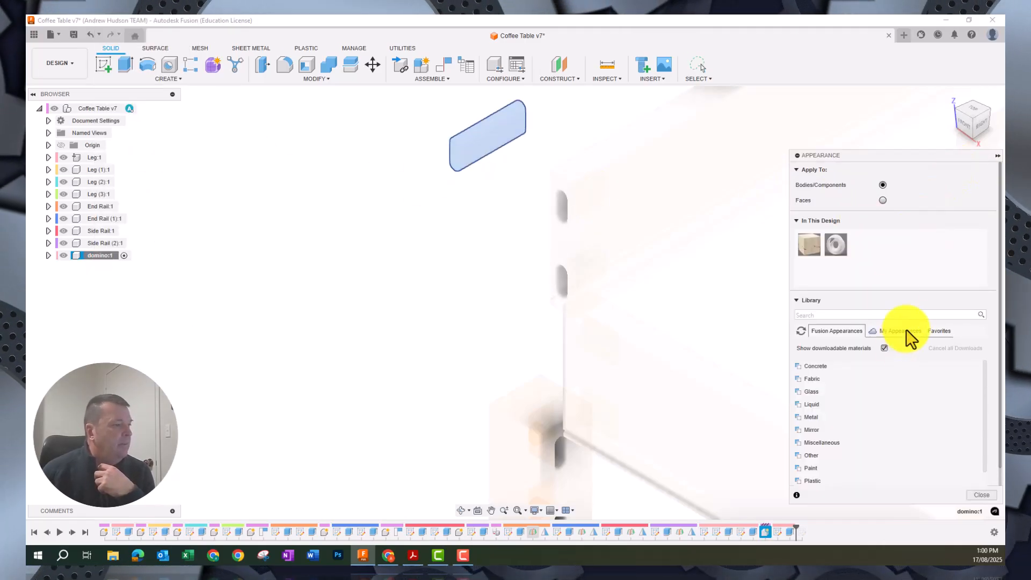
scroll(870, 424, down, 3)
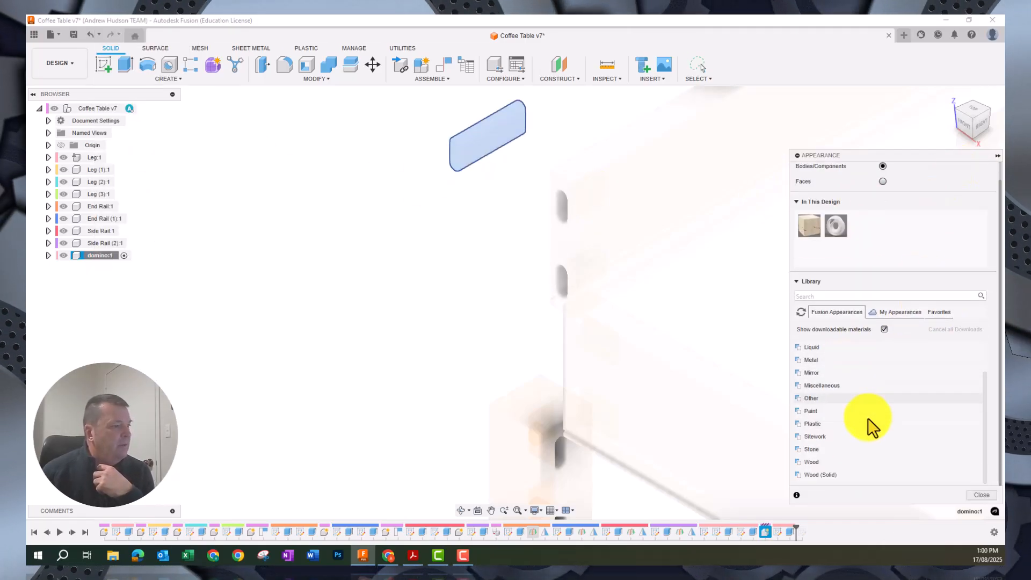
click(818, 475)
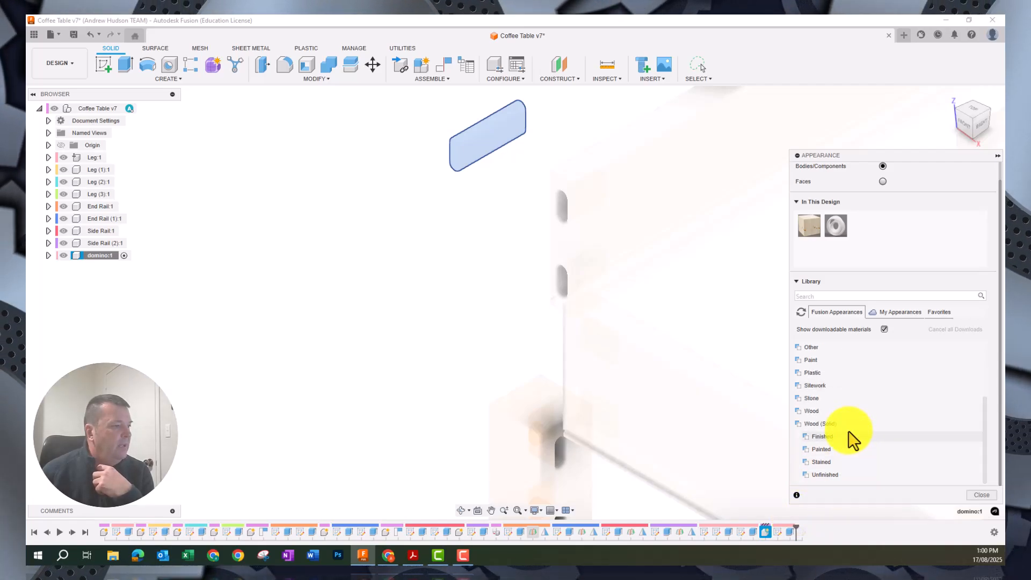
click(822, 476)
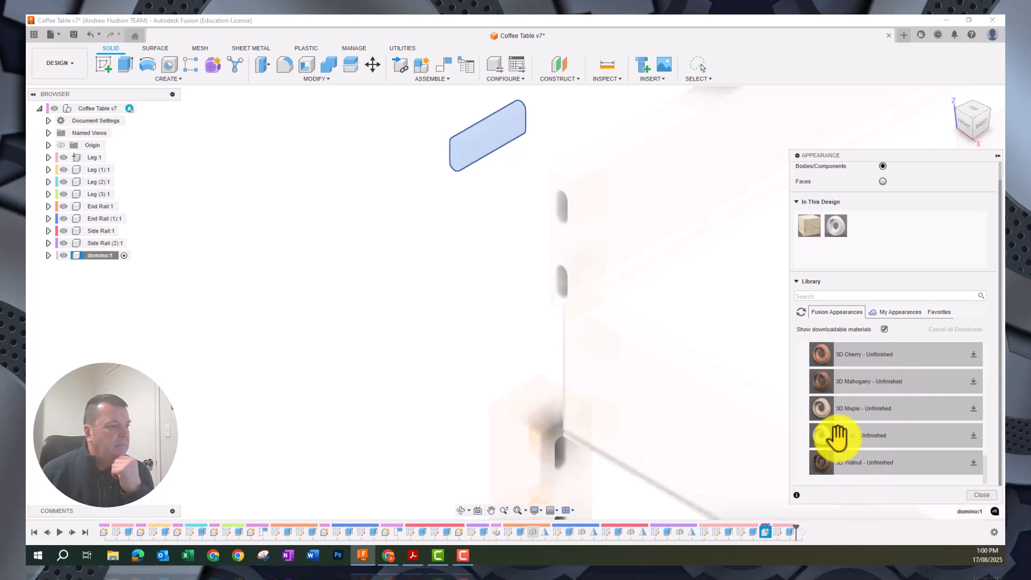
click(973, 381)
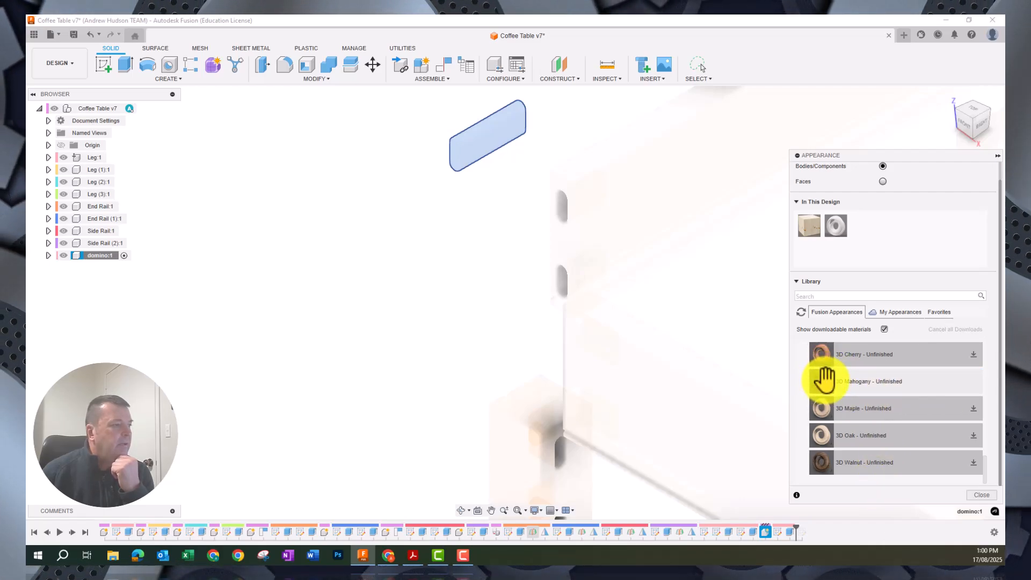
drag(825, 379, 510, 123)
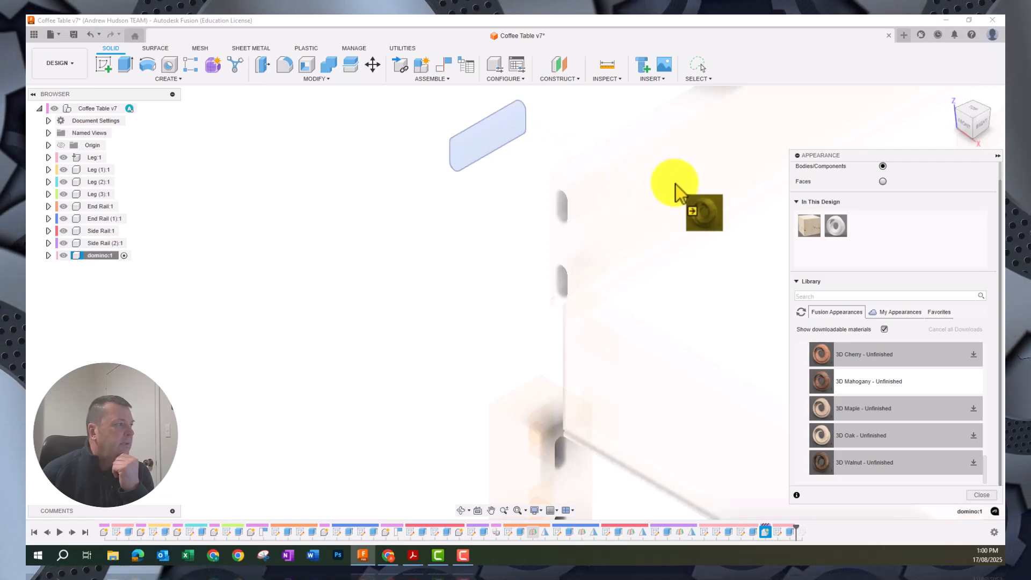
click(983, 498)
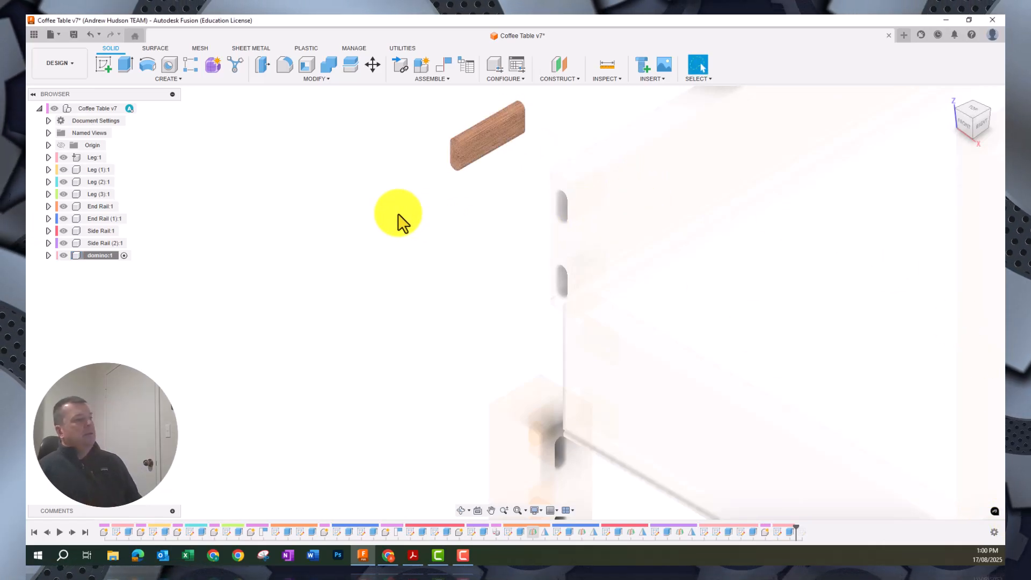
- Activate the top-level Coffee Table component and save the design with the version description User Saved
click(142, 109)
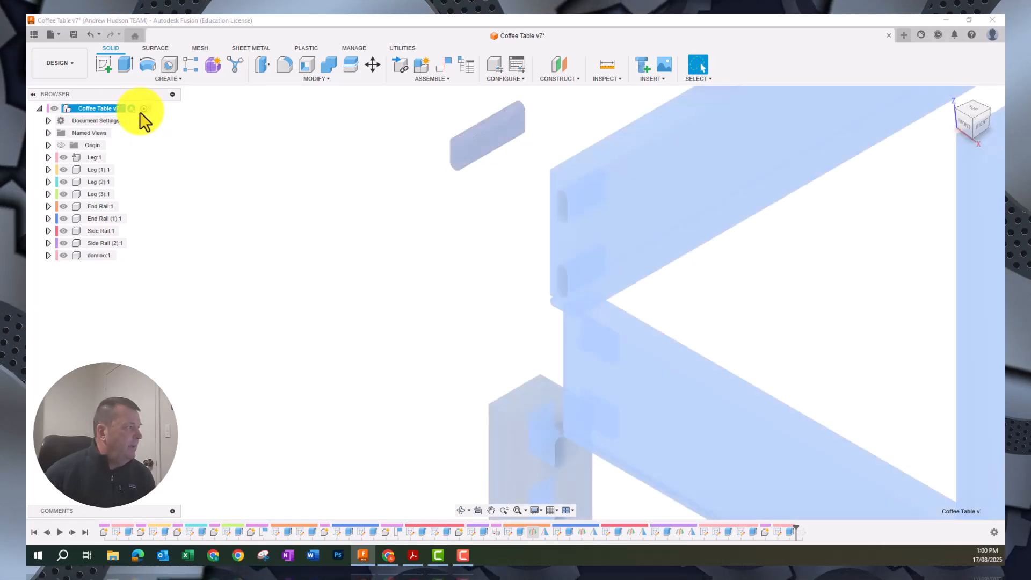
scroll(494, 292, up, 2)
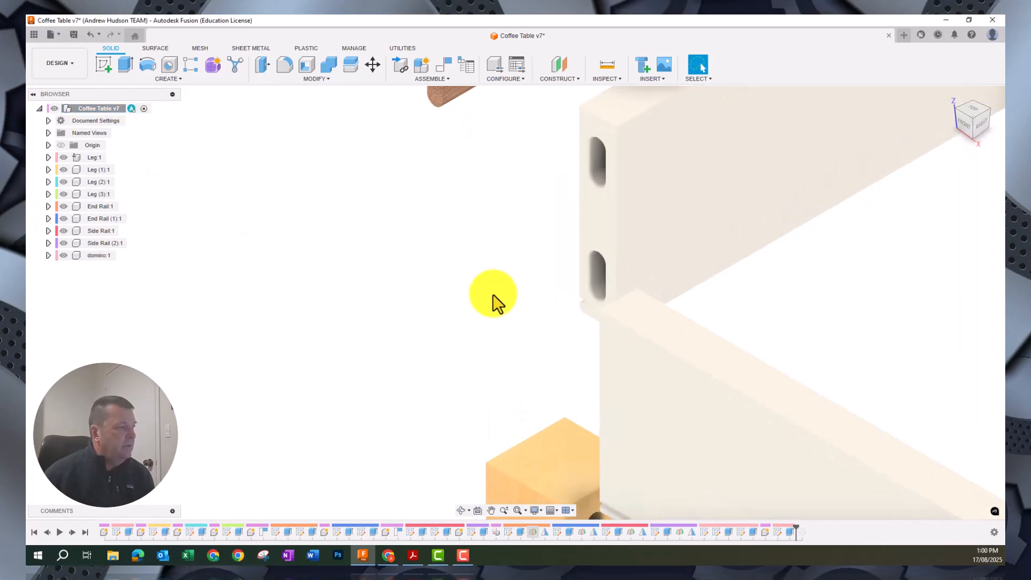
scroll(492, 290, down, 4)
middle_drag(436, 249, 376, 175)
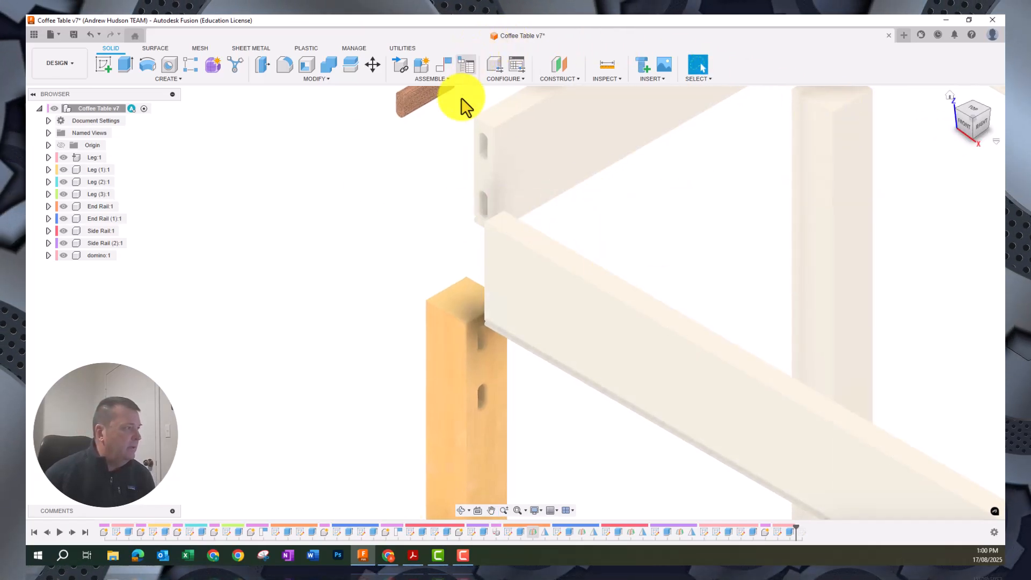
middle_drag(409, 183, 410, 217)
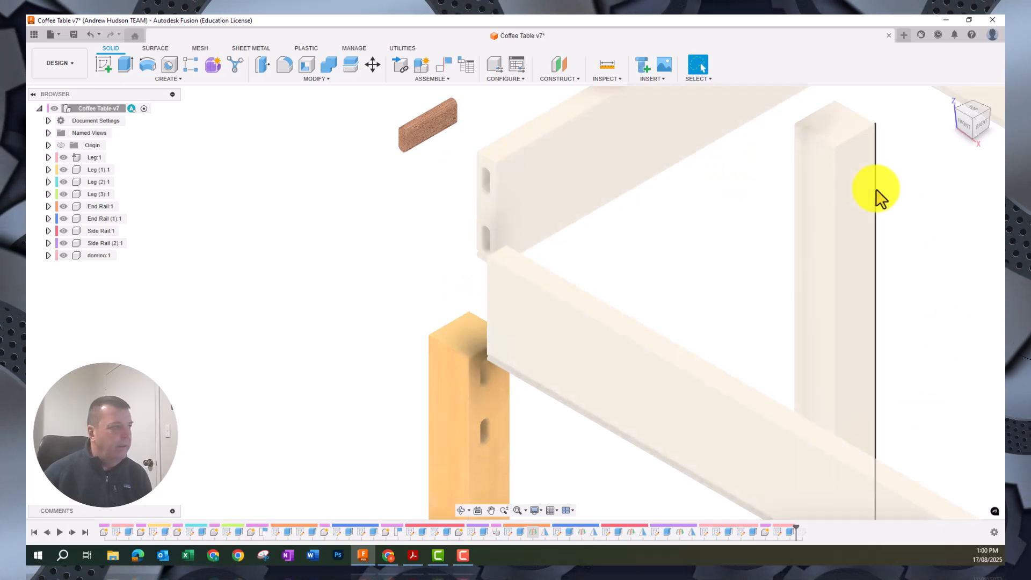
click(73, 33)
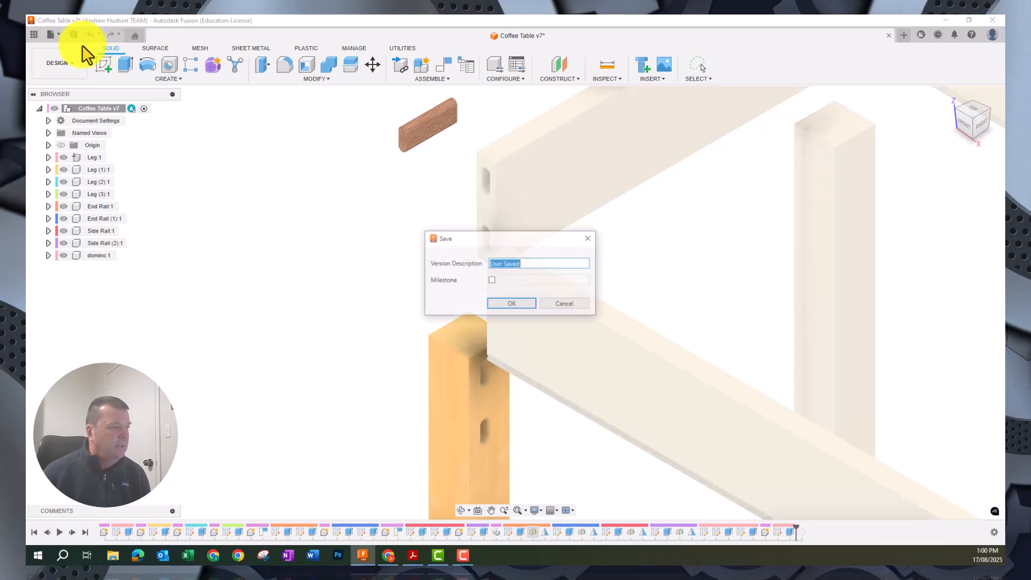
click(492, 305)
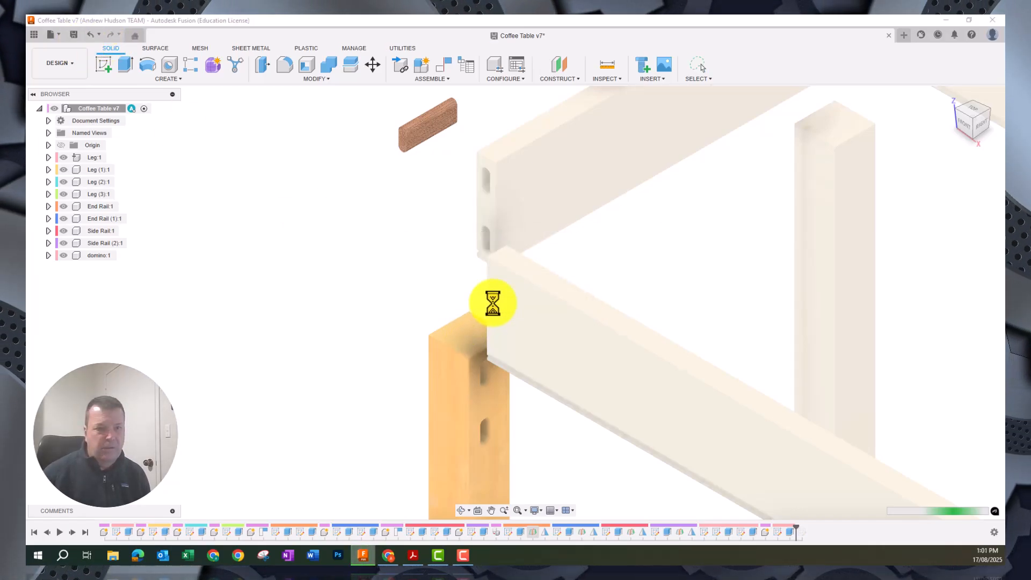